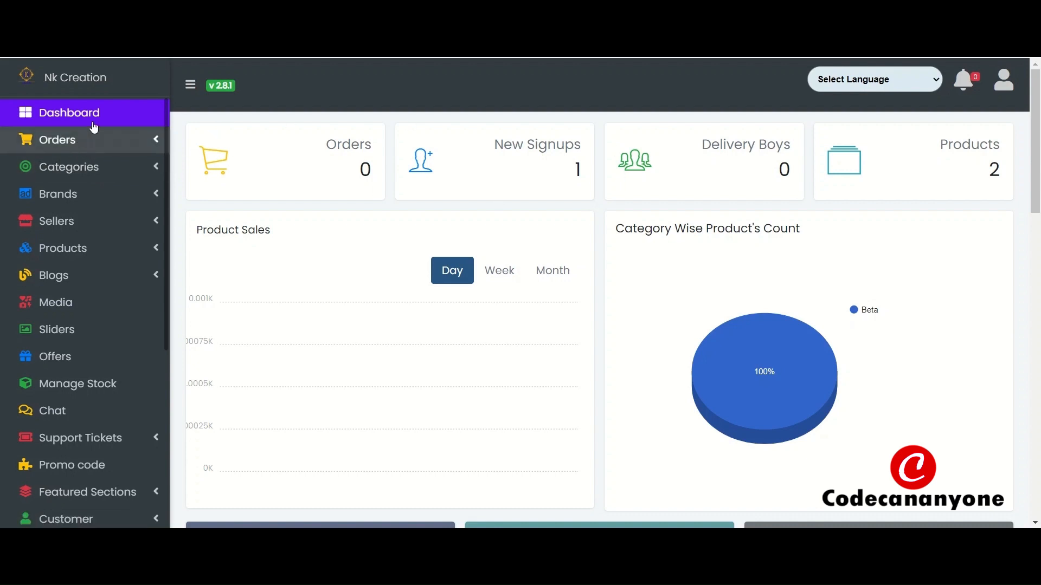
Open the category management list and start adding a new category.
left_click(100, 170)
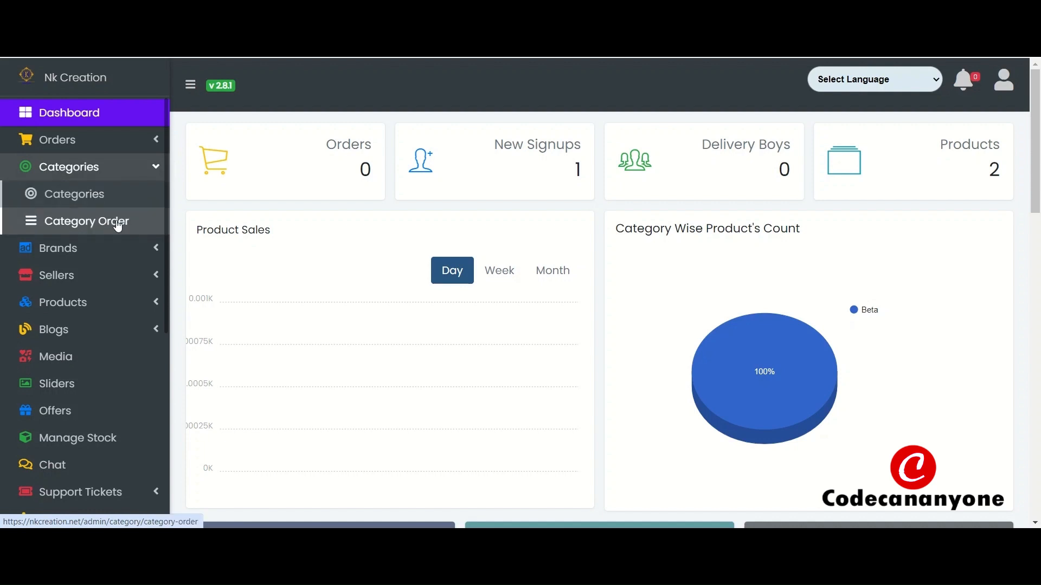
left_click(107, 193)
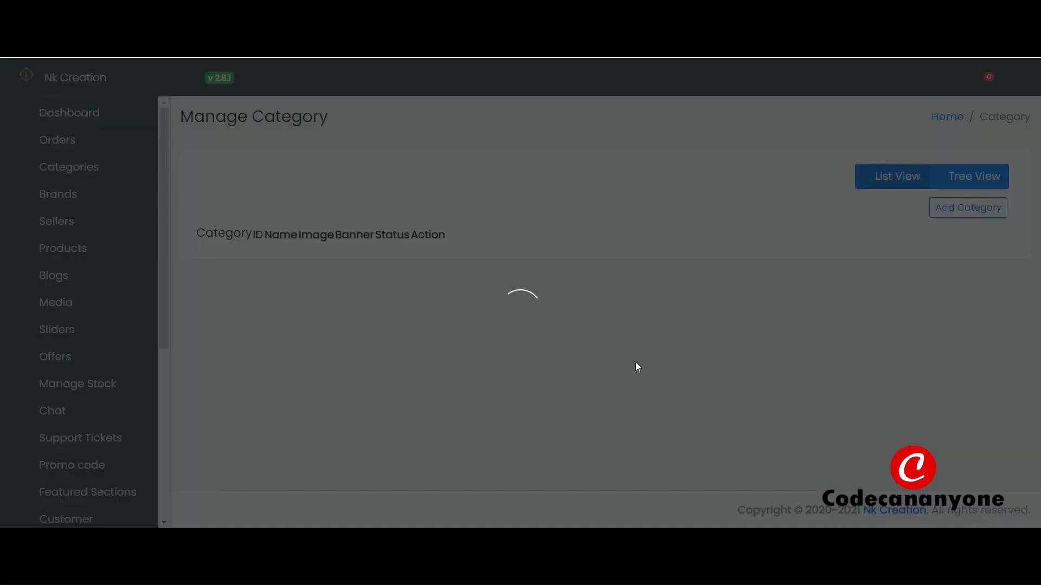
scroll(449, 415, "down", 4)
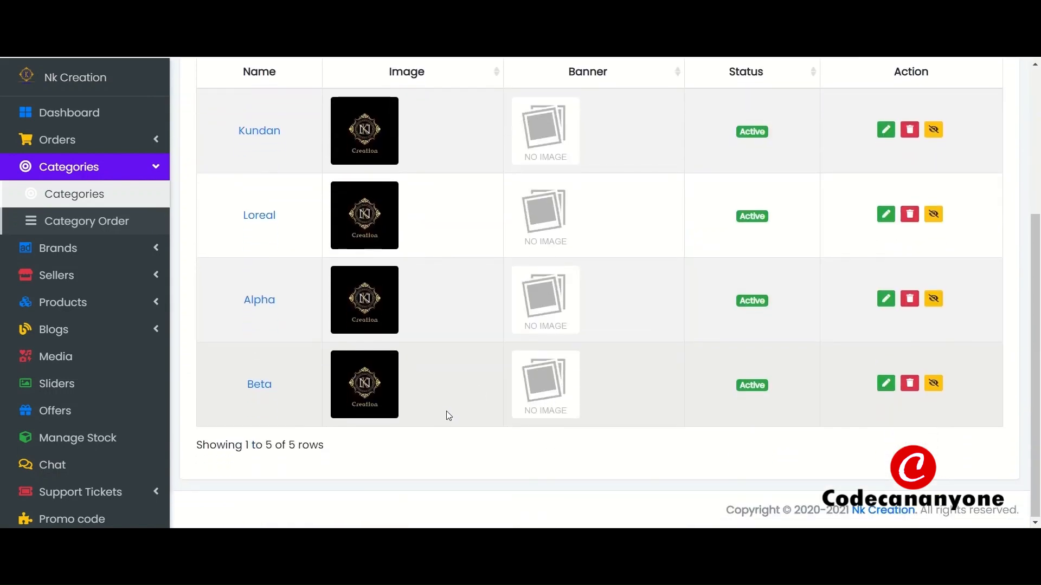
scroll(529, 328, "up", 4)
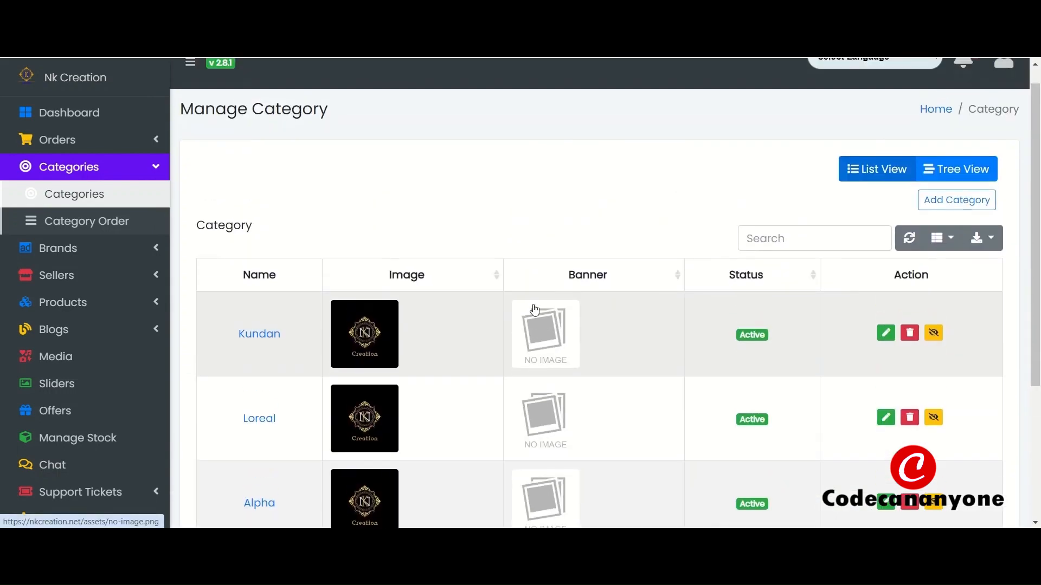
left_click(960, 201)
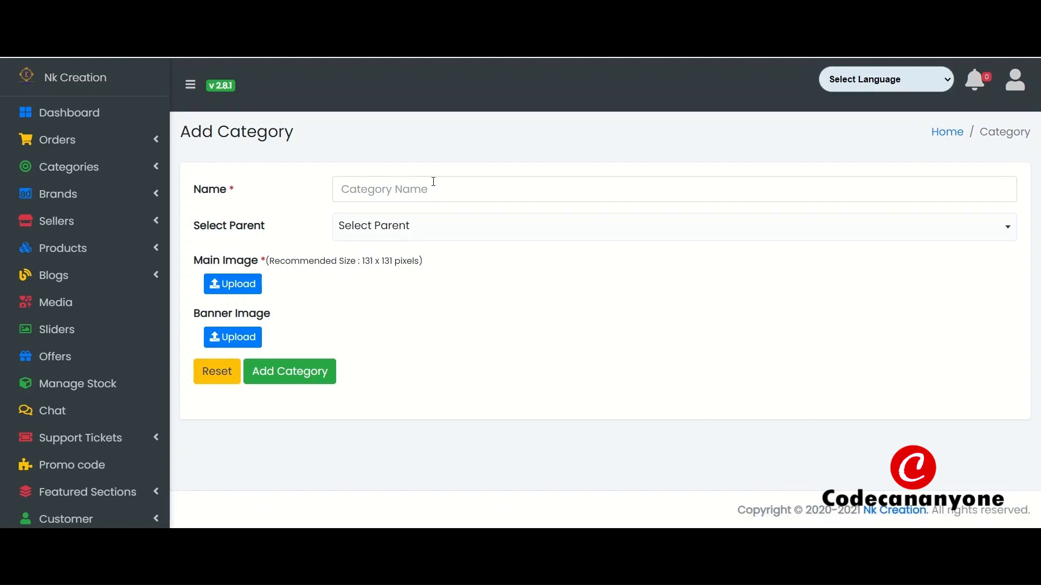
Name the new category "Earings".
left_click(442, 191)
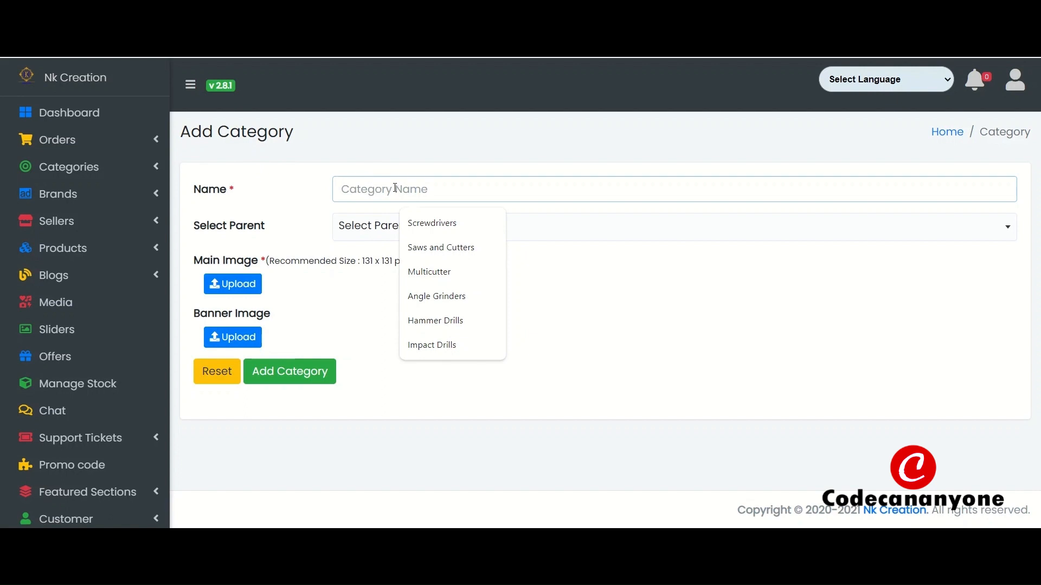
type("Earng")
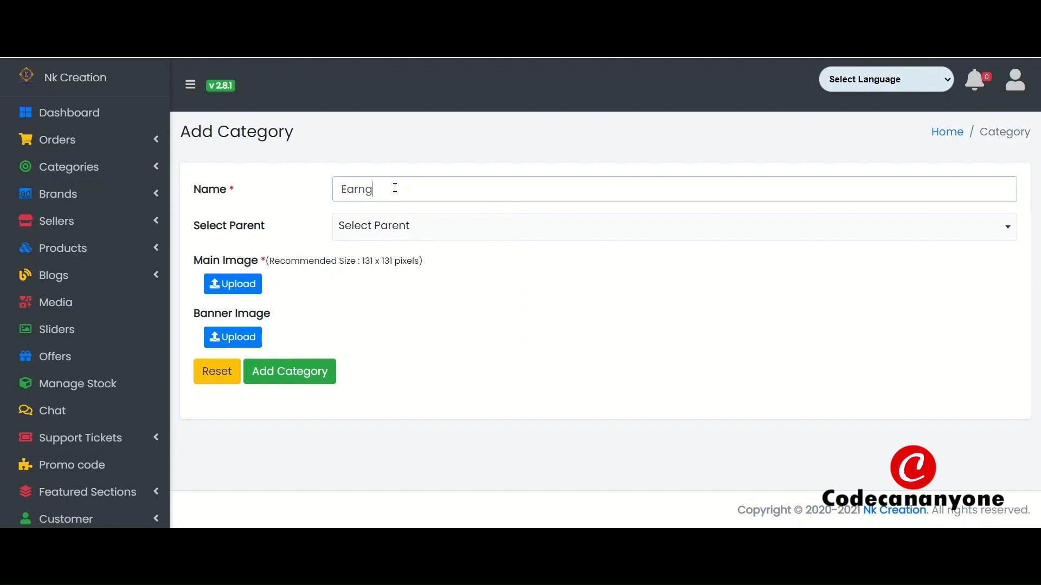
key("BackSpace")
key("BackSpace")
type("ings")
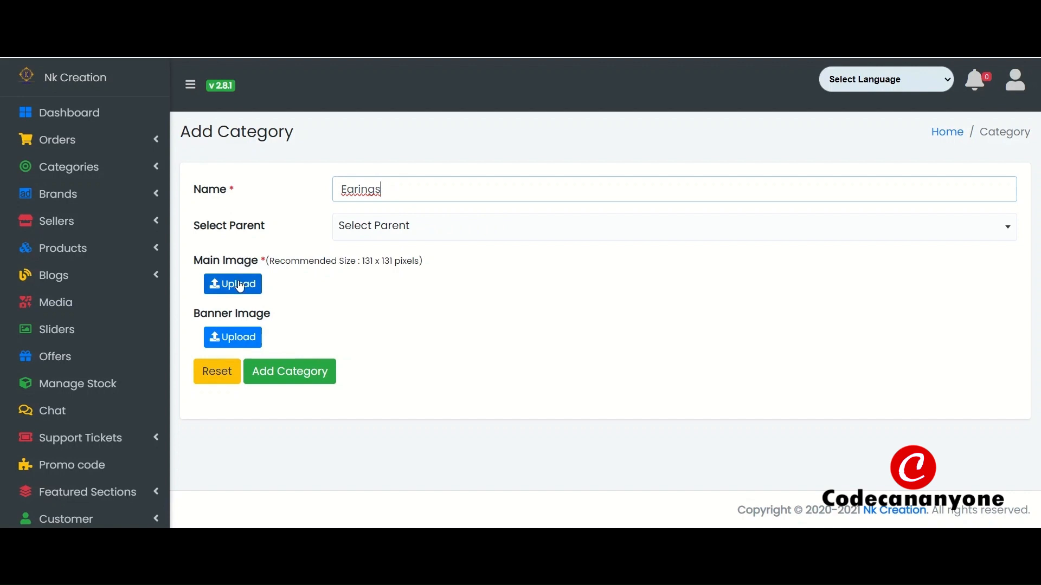
Upload the earing1 picture to the media library from the category's main image setting.
left_click(240, 286)
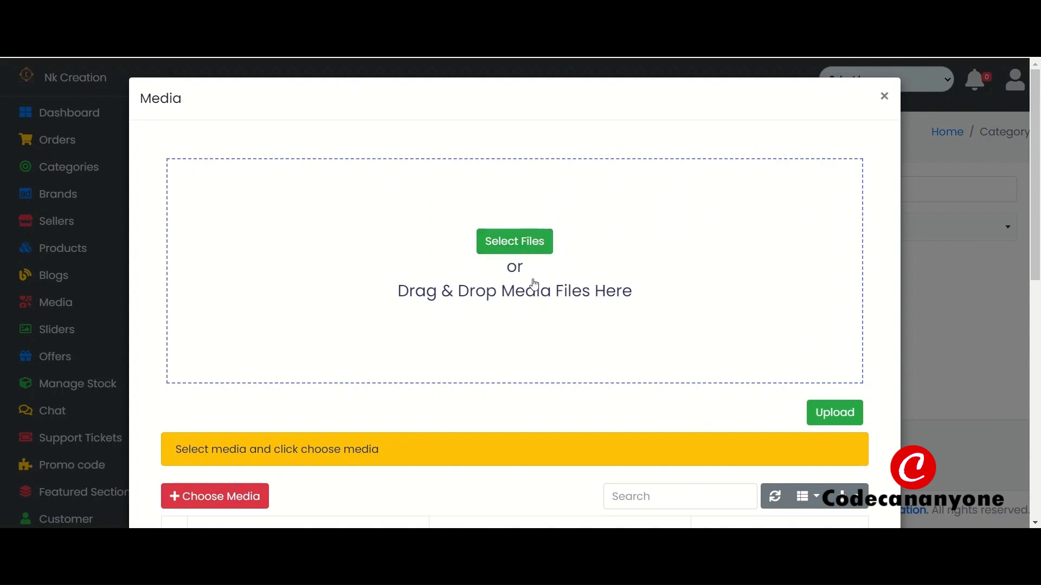
left_click(516, 242)
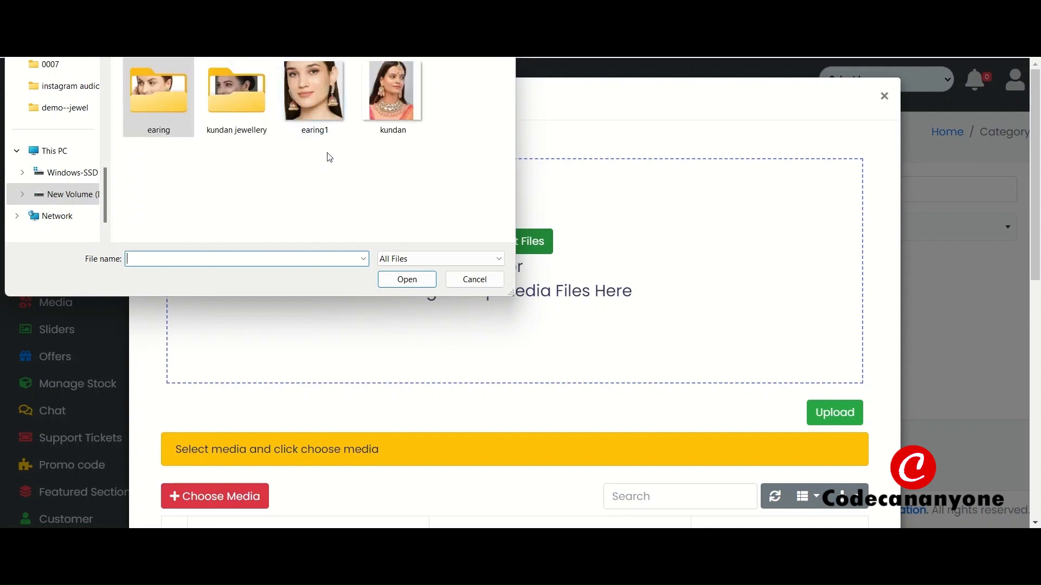
left_click(318, 103)
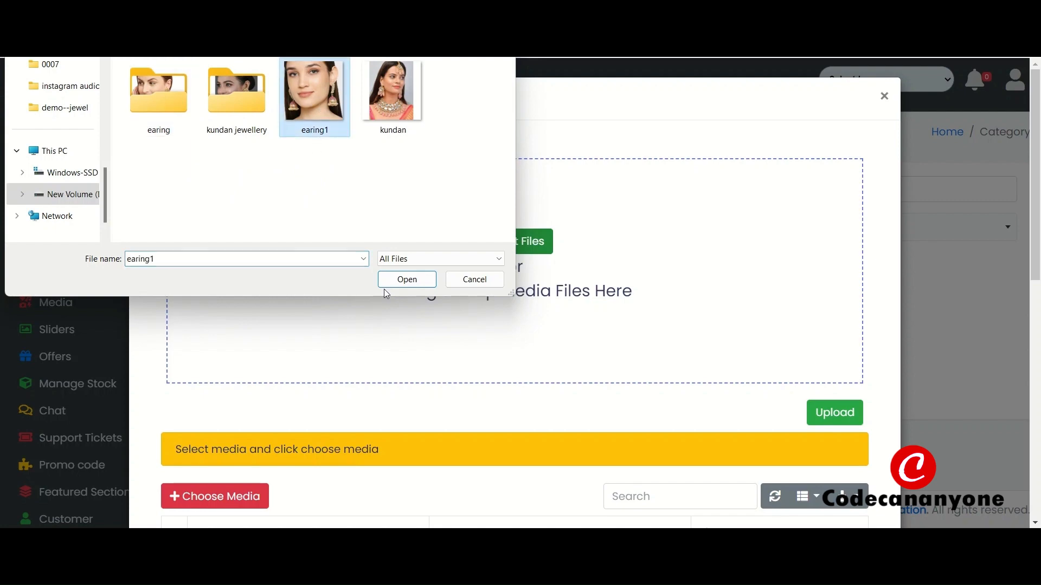
left_click(407, 280)
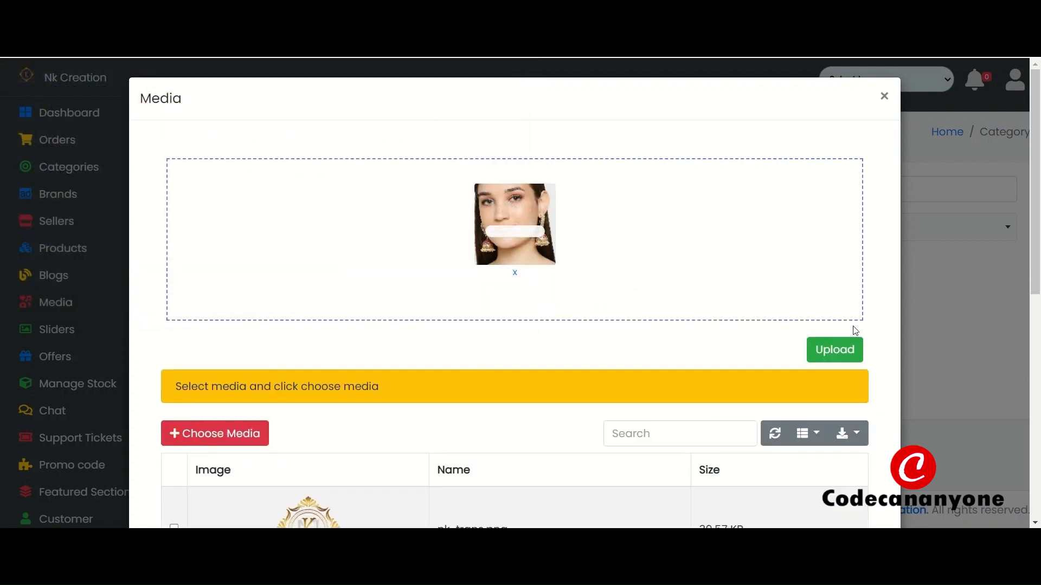
left_click(846, 352)
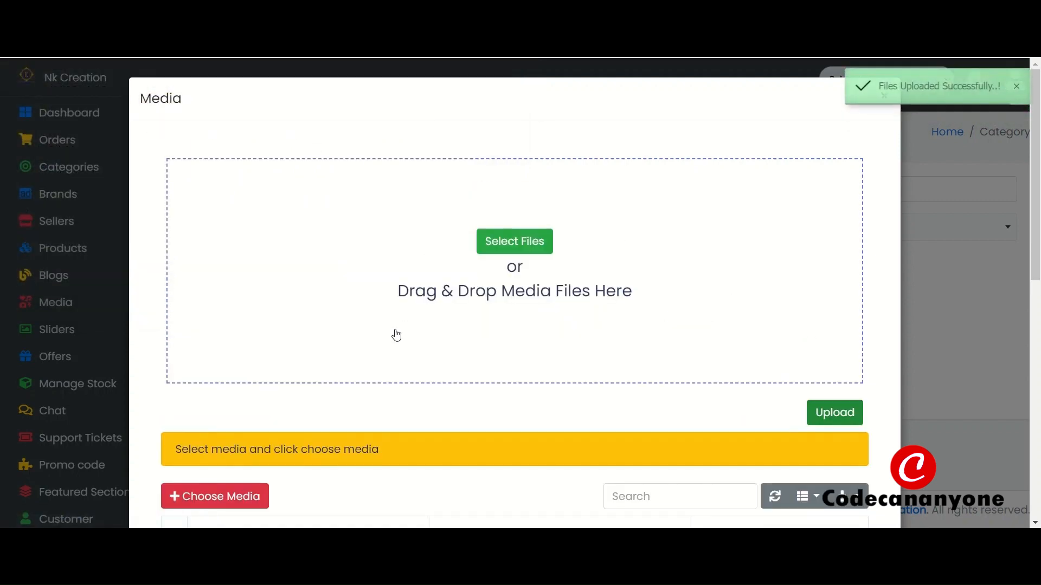
Choose the uploaded earing11.jpg as the category's main image.
scroll(233, 337, "down", 5)
scroll(233, 343, "down", 4)
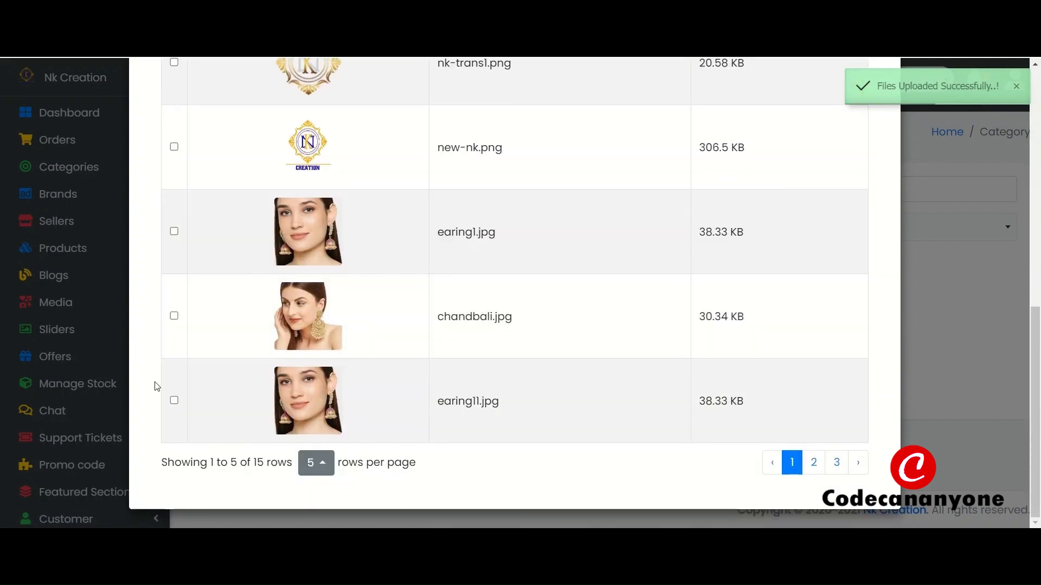
left_click(174, 401)
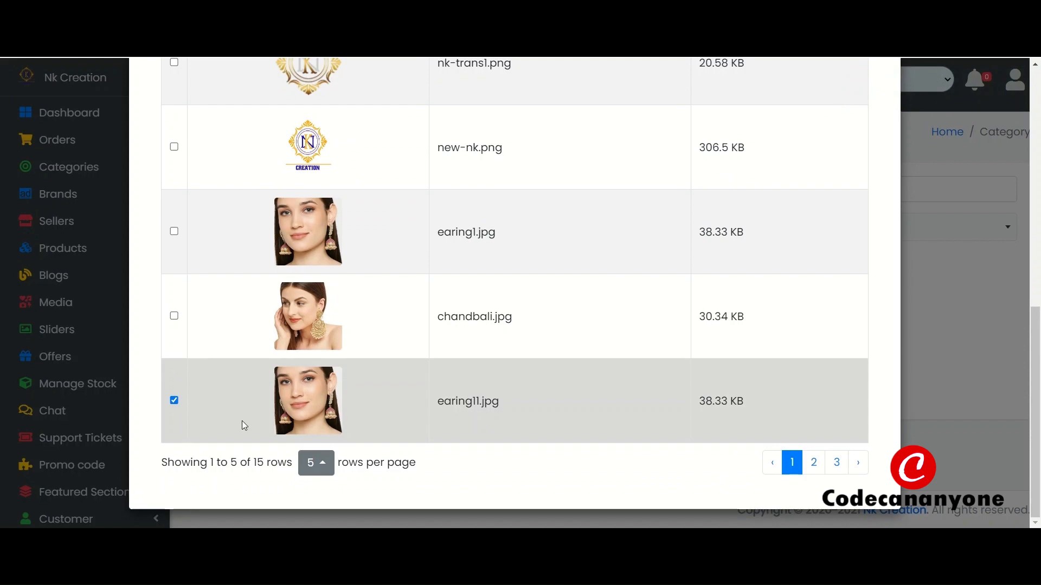
scroll(242, 421, "up", 5)
left_click(232, 304)
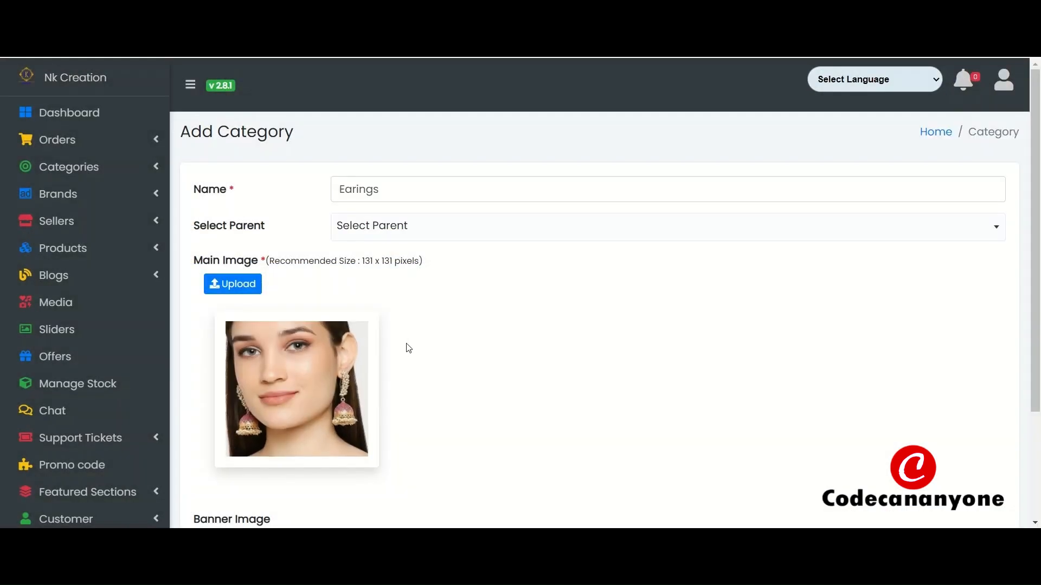
Submit the Earings category without a parent or banner image.
scroll(443, 330, "down", 3)
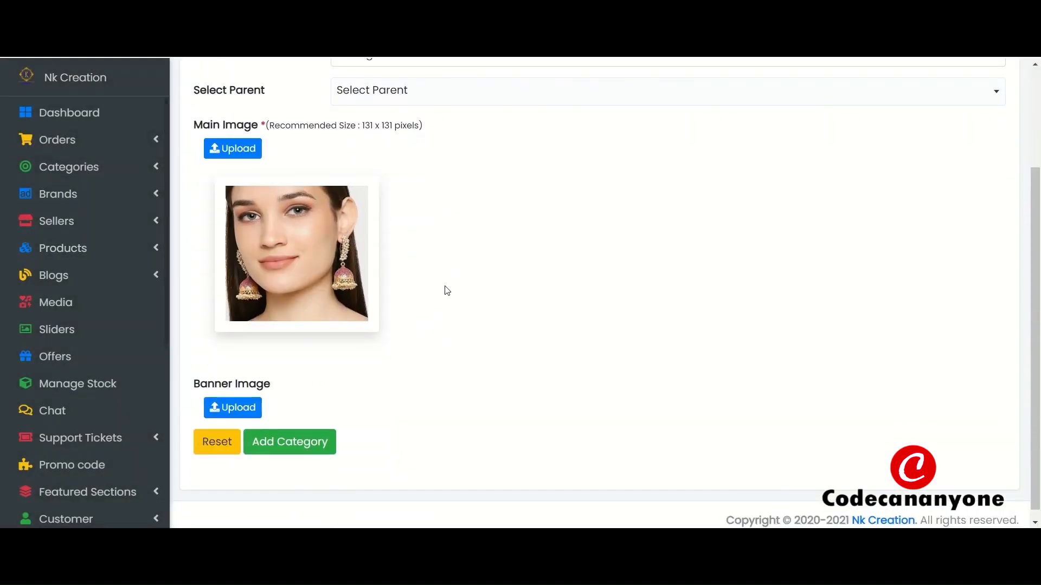
scroll(444, 304, "up", 3)
scroll(439, 327, "down", 3)
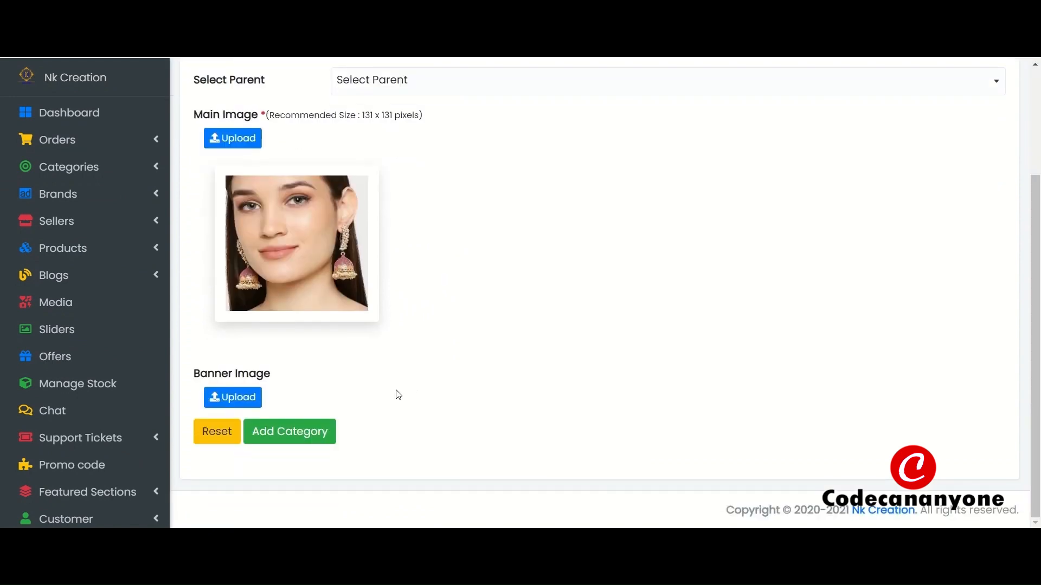
left_click(302, 434)
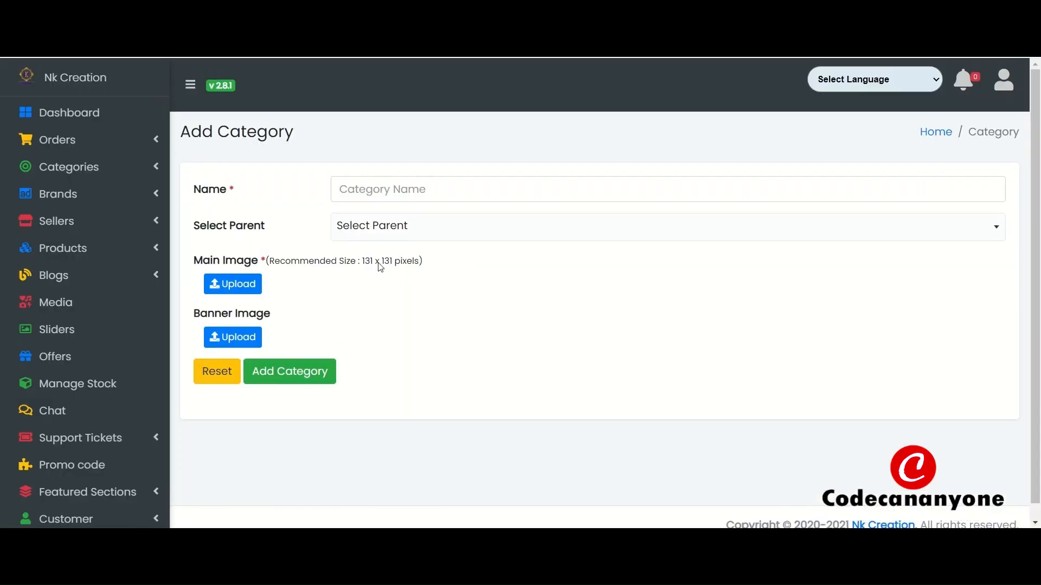
Open the category management list and check the entry for Earings.
left_click(58, 167)
left_click(60, 193)
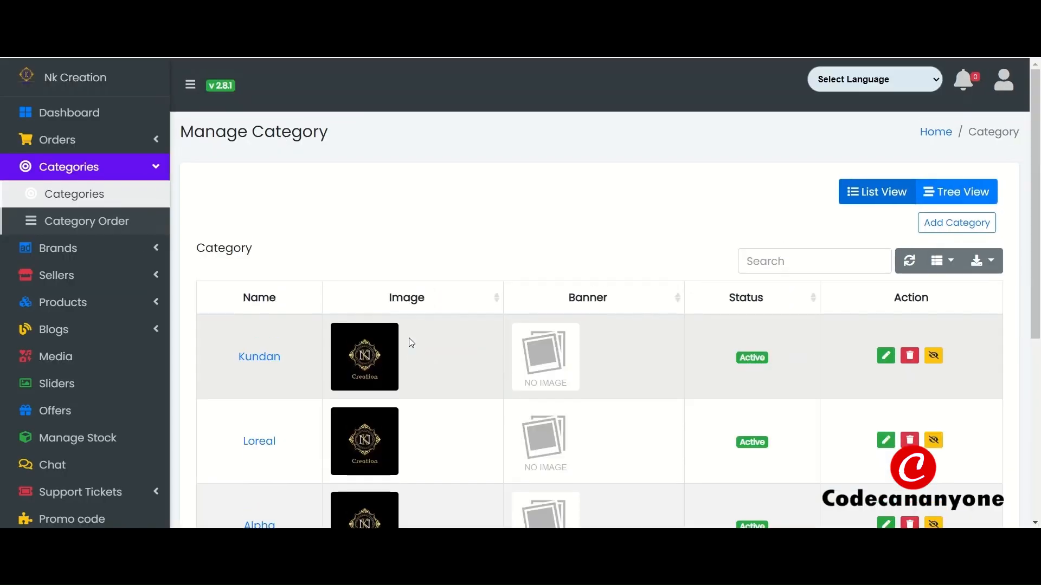
scroll(420, 341, "down", 5)
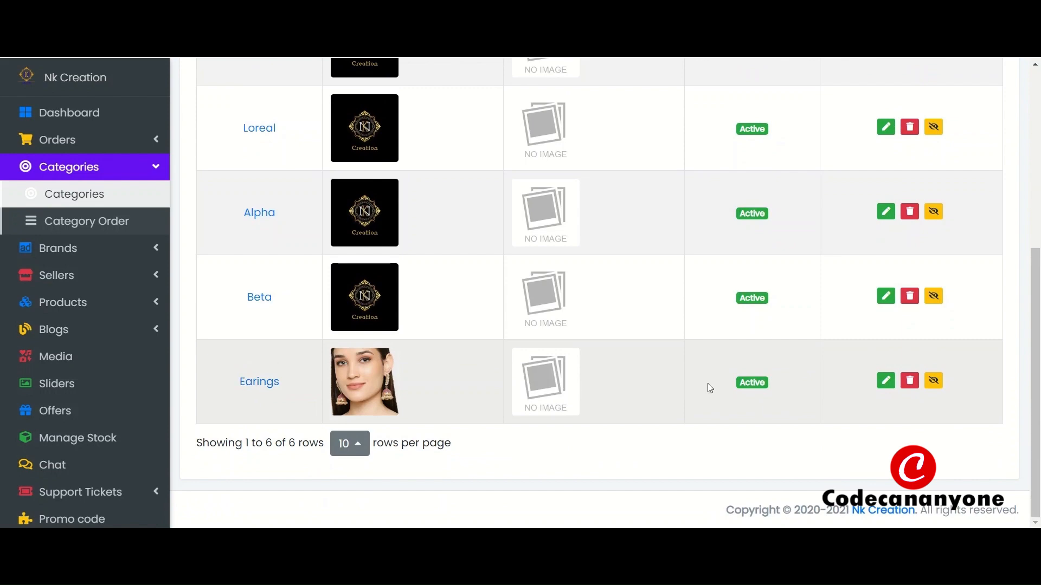
scroll(707, 387, "up", 5)
Examine the category hierarchy as a tree, then return to the list view and look over its rows.
left_click(955, 177)
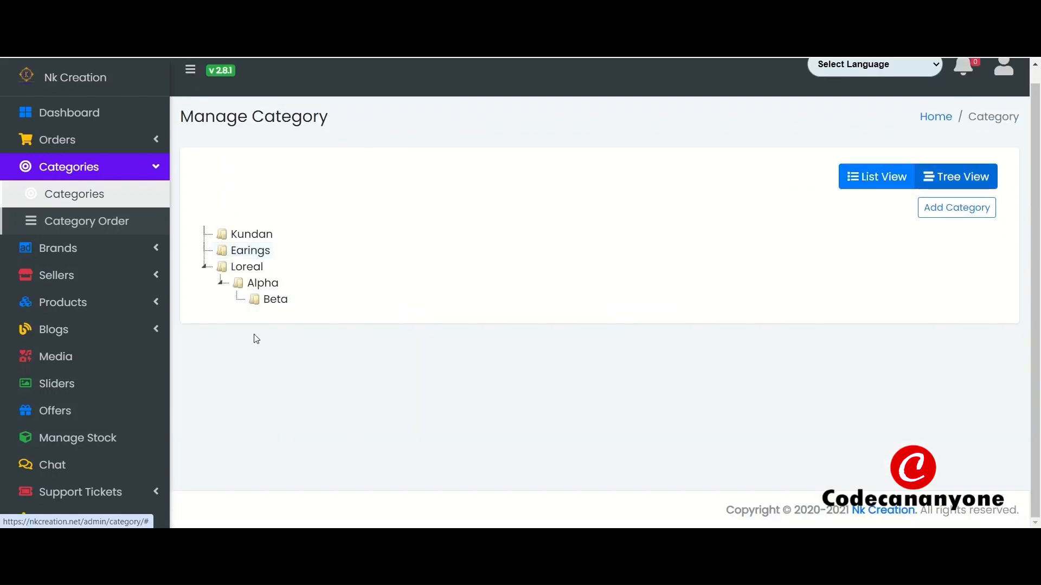
left_click(878, 184)
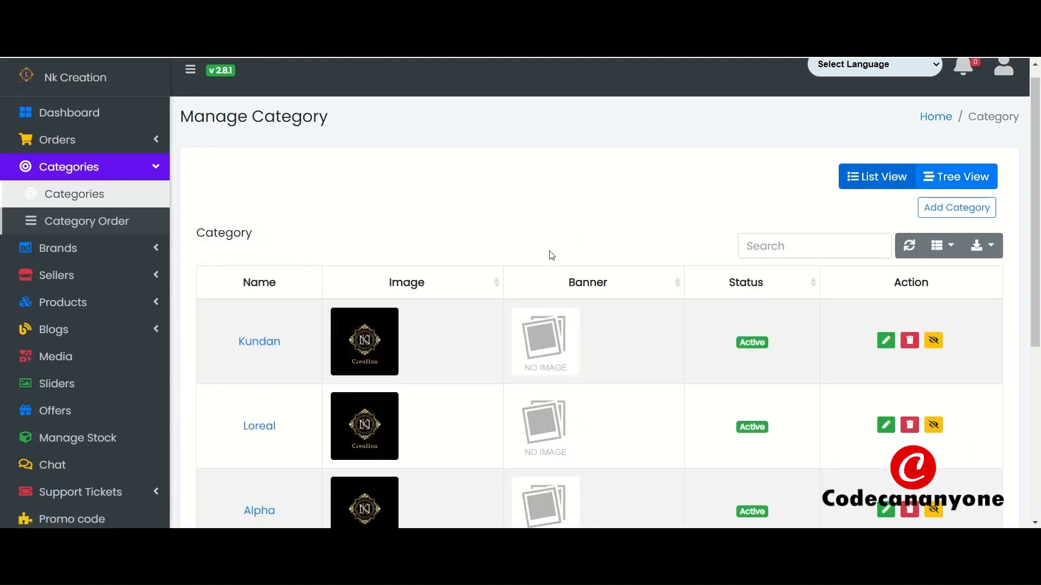
scroll(443, 317, "down", 5)
scroll(374, 363, "down", 1)
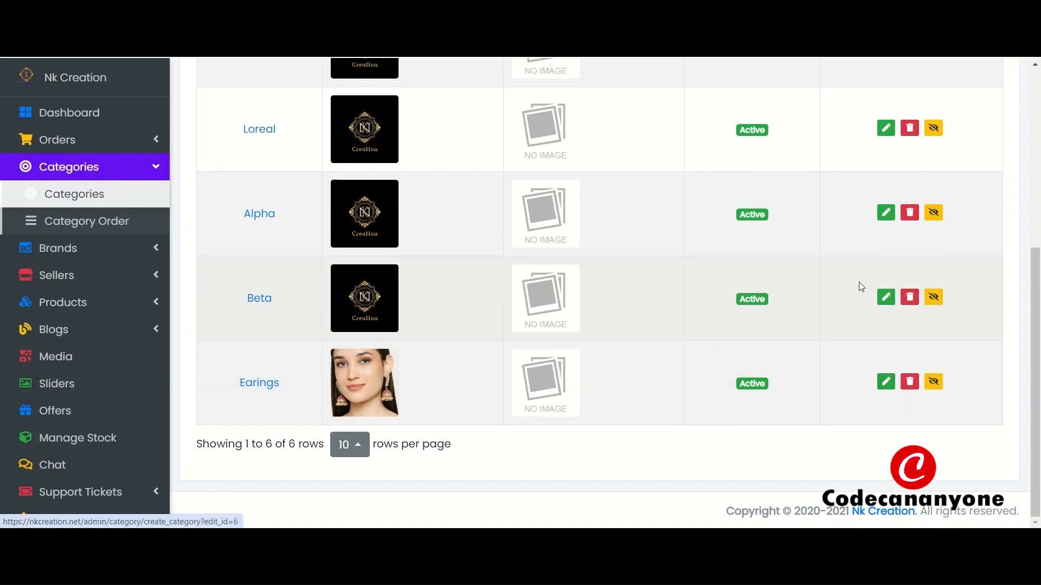
scroll(859, 282, "up", 6)
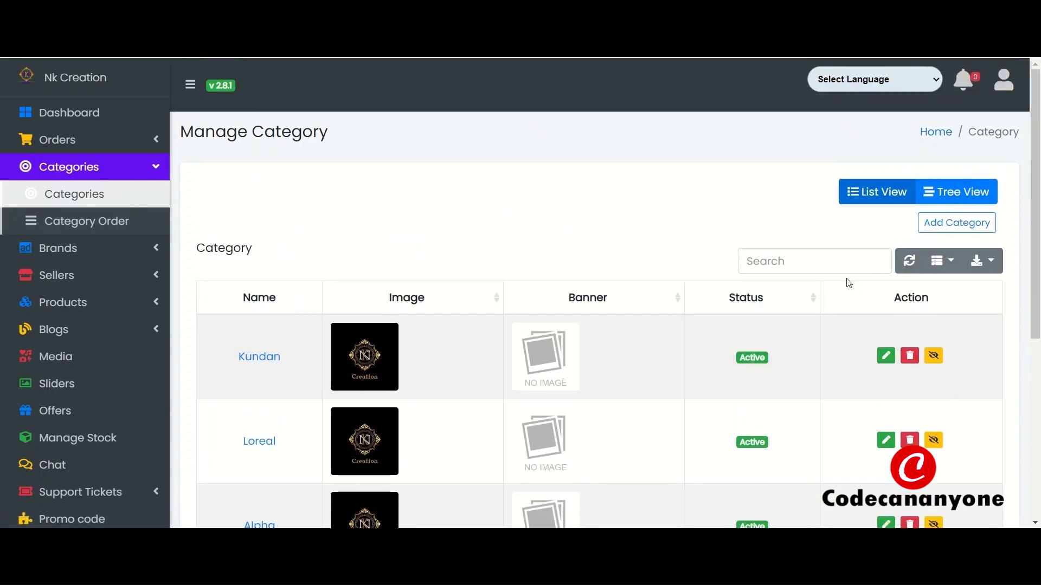
Start another new category named "Chandbali Earings" with Earings as its parent.
left_click(970, 230)
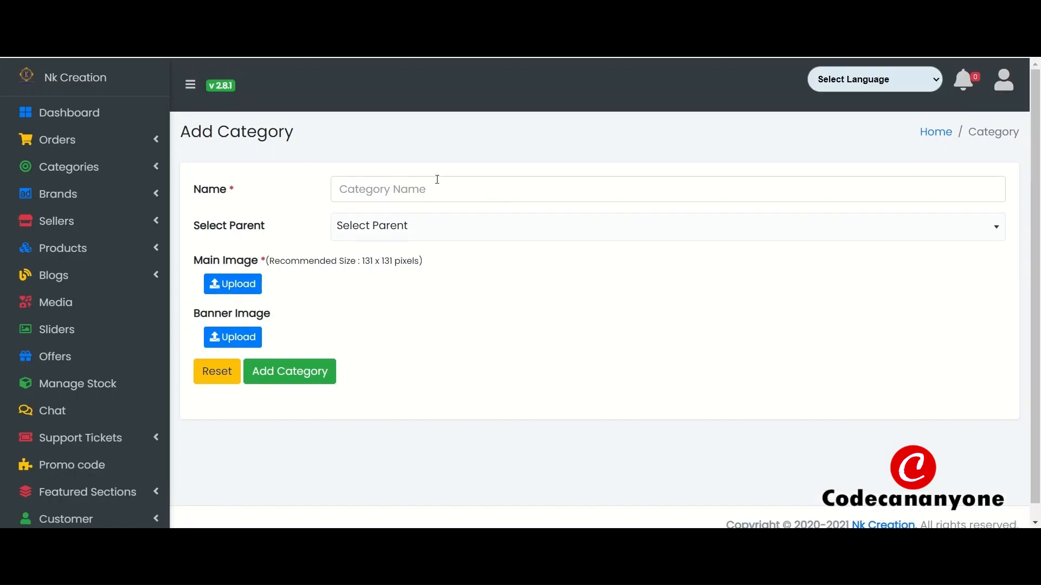
left_click(450, 189)
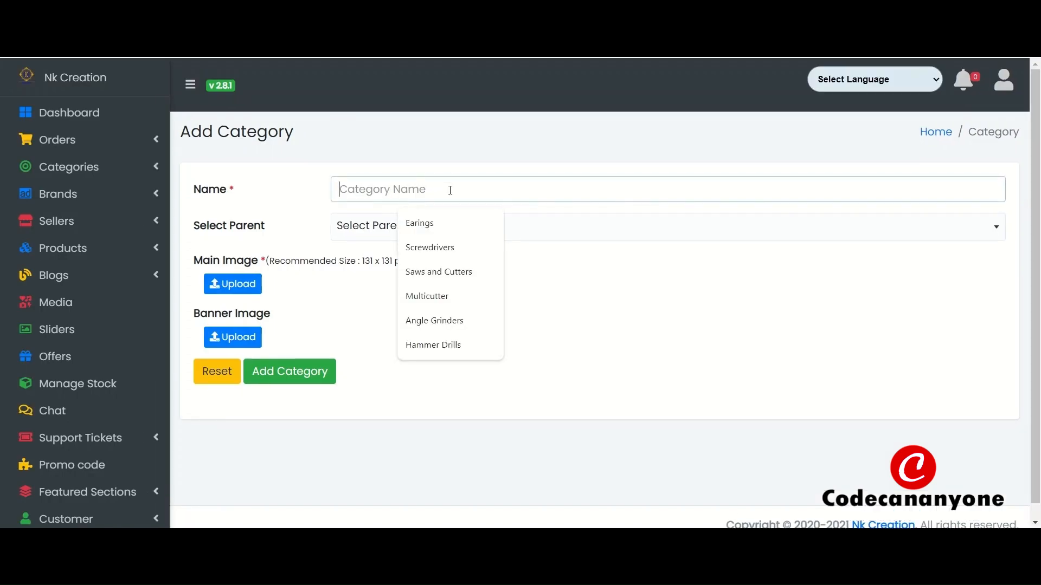
type("Chand")
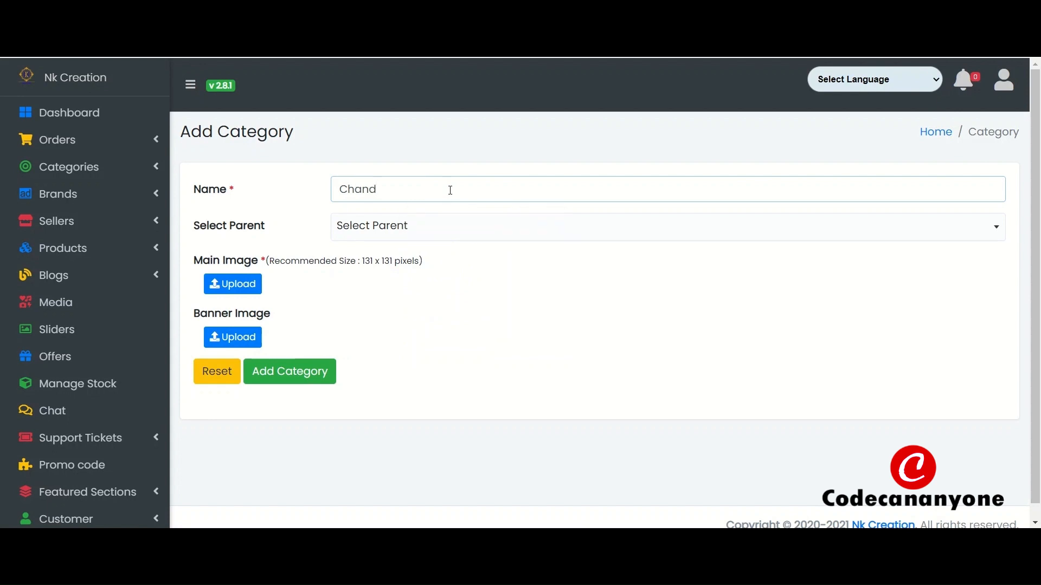
type("bali Earings")
left_click(426, 235)
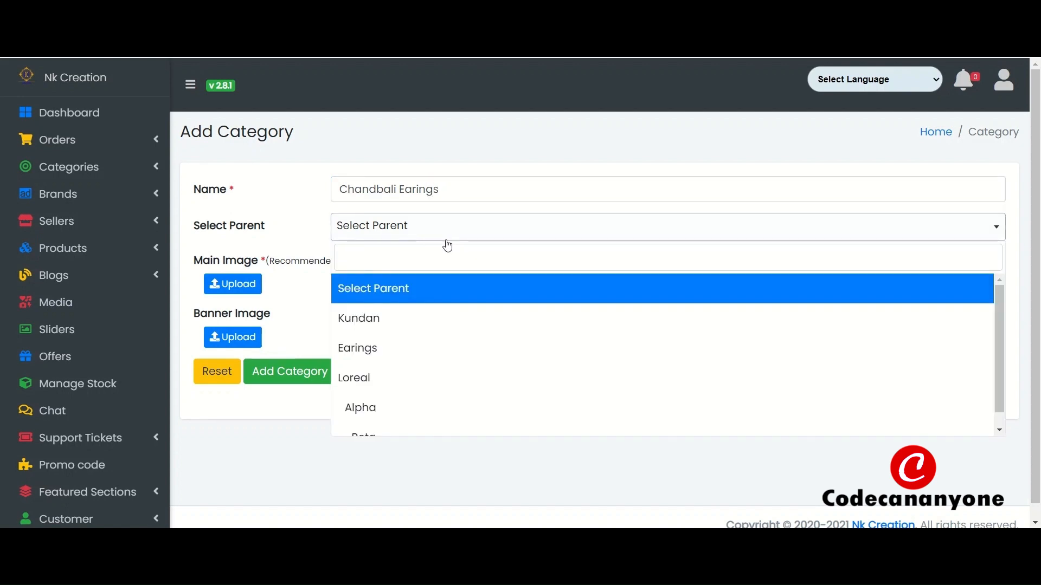
left_click(430, 340)
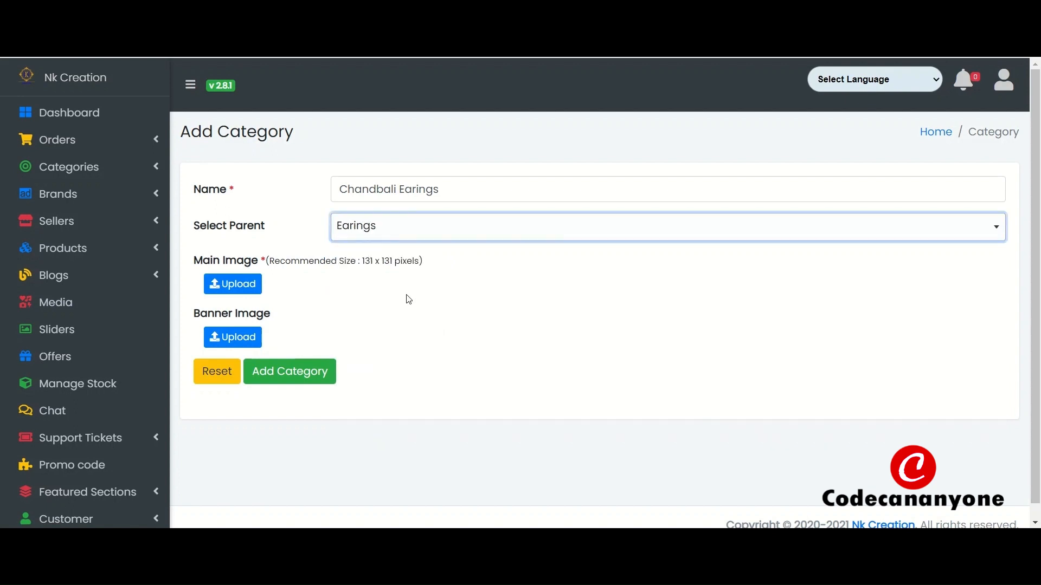
Upload the chandbali picture from the earing folder to the media library for the subcategory's main image.
left_click(238, 285)
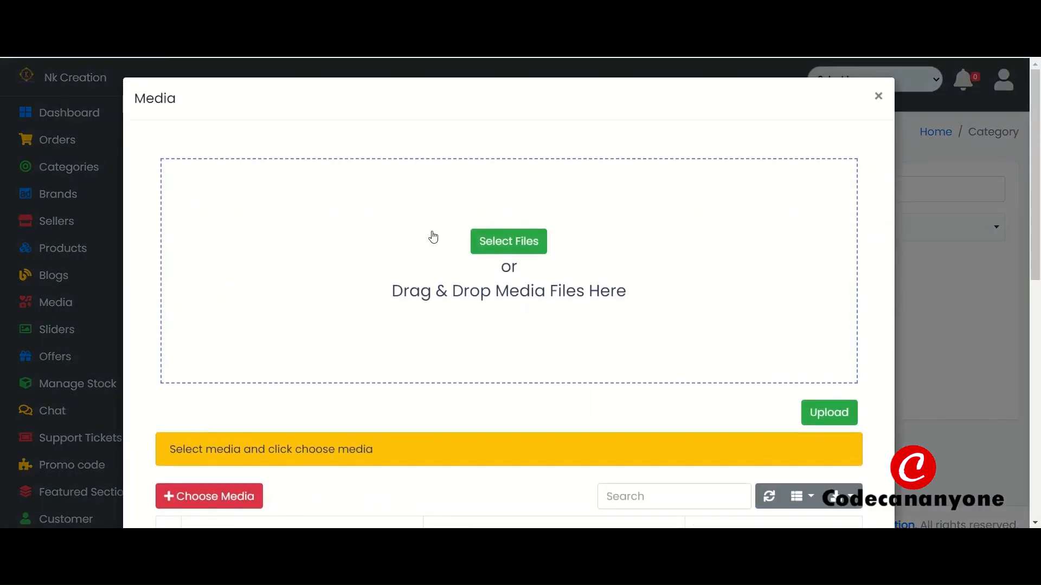
left_click(491, 251)
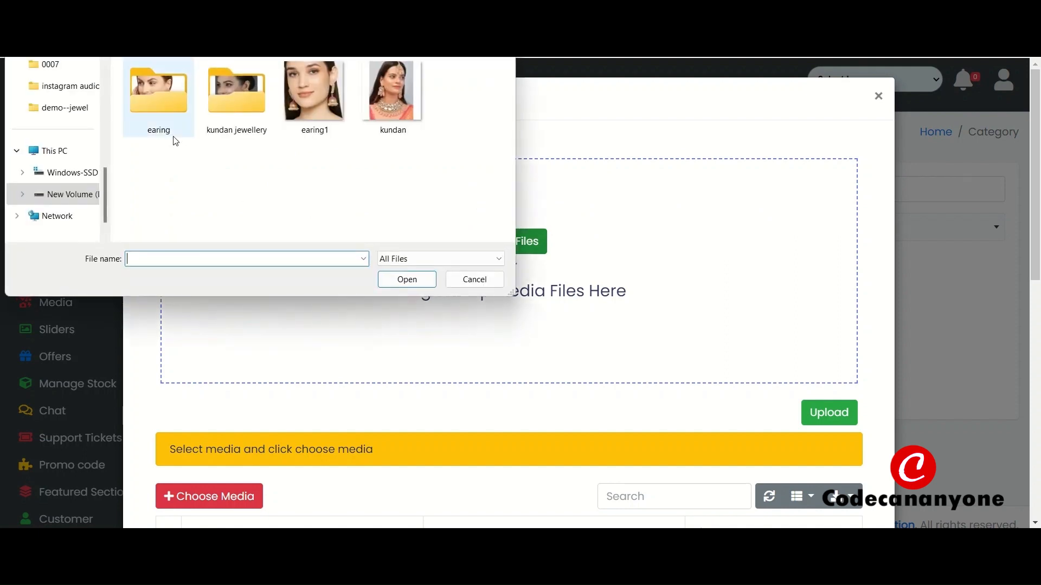
double_click(161, 99)
left_click(163, 99)
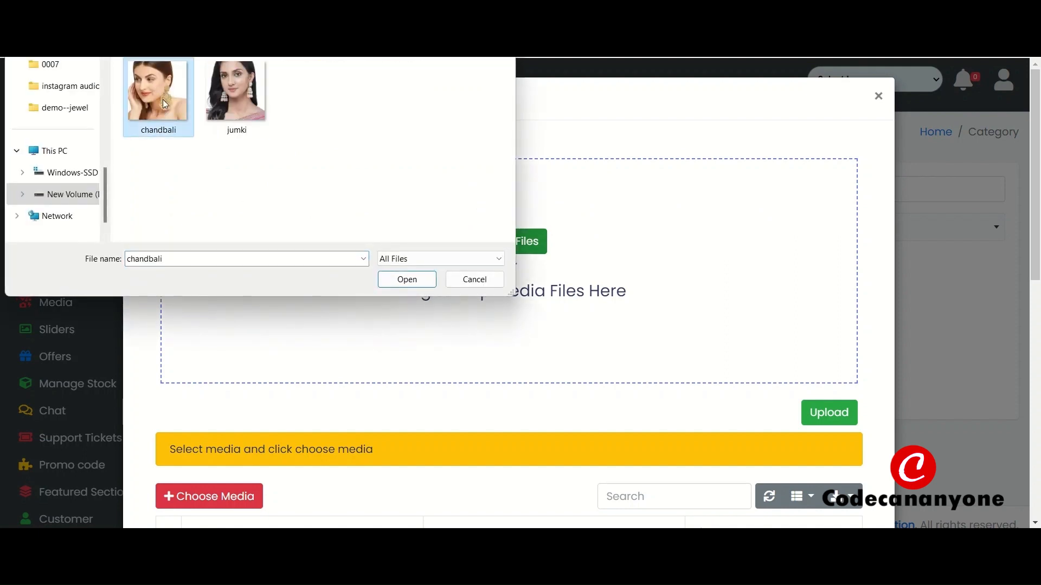
left_click(406, 279)
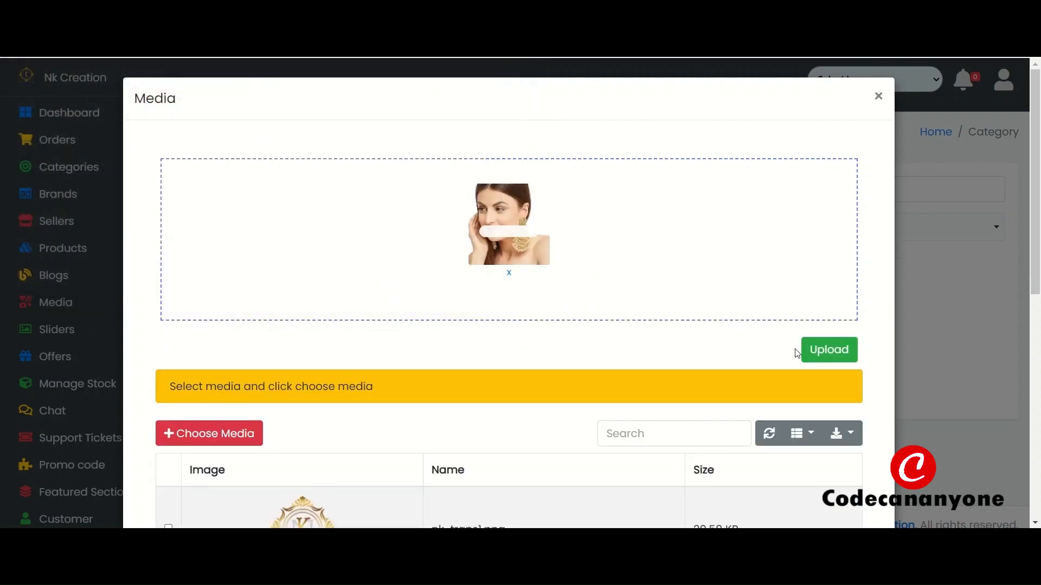
left_click(839, 355)
scroll(346, 339, "down", 10)
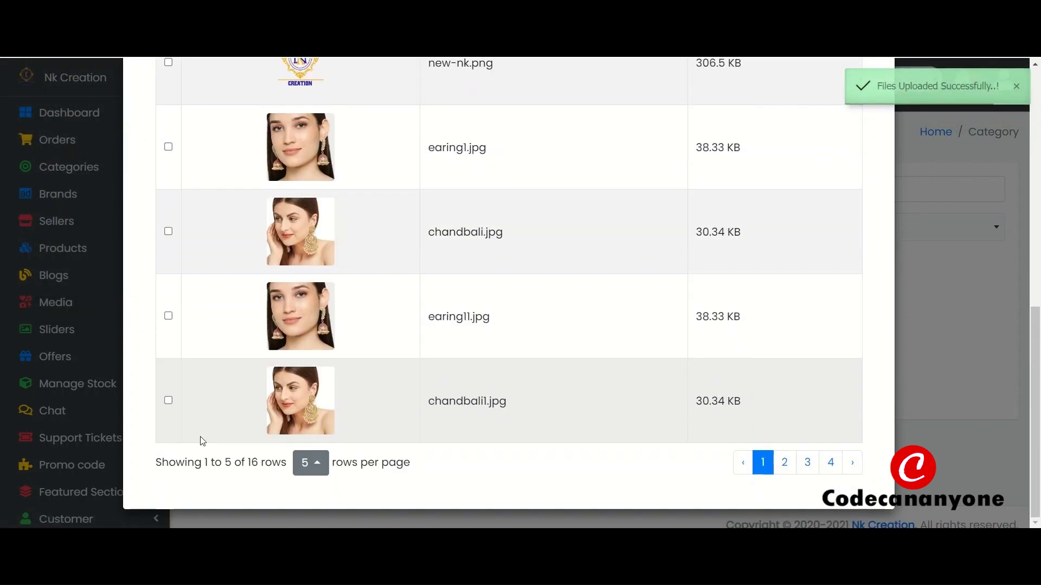
Choose chandbali1.jpg from the media library as the main image and add the Chandbali Earings category.
left_click(171, 405)
scroll(200, 244, "up", 5)
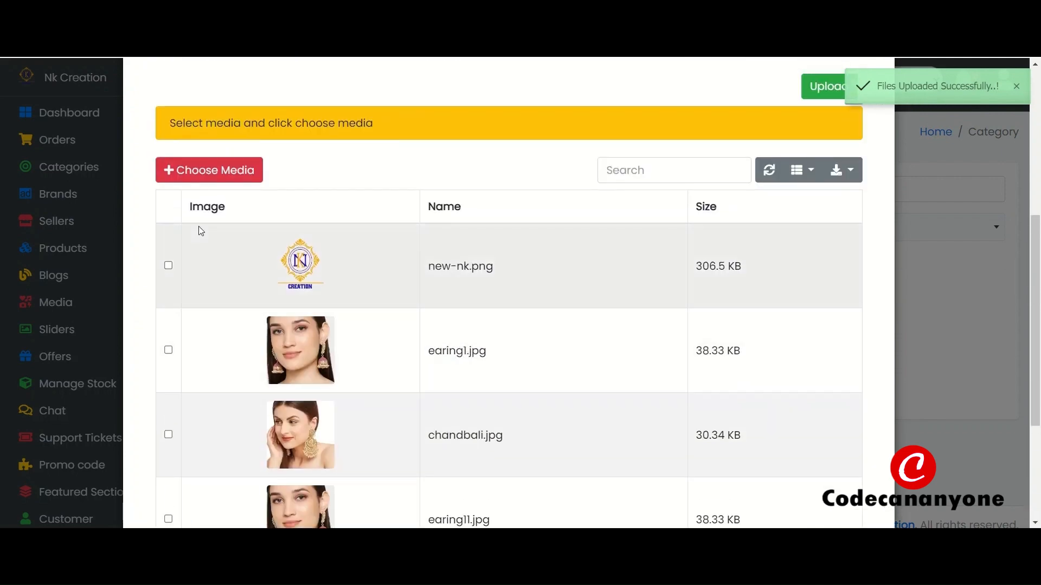
left_click(211, 172)
scroll(380, 364, "down", 3)
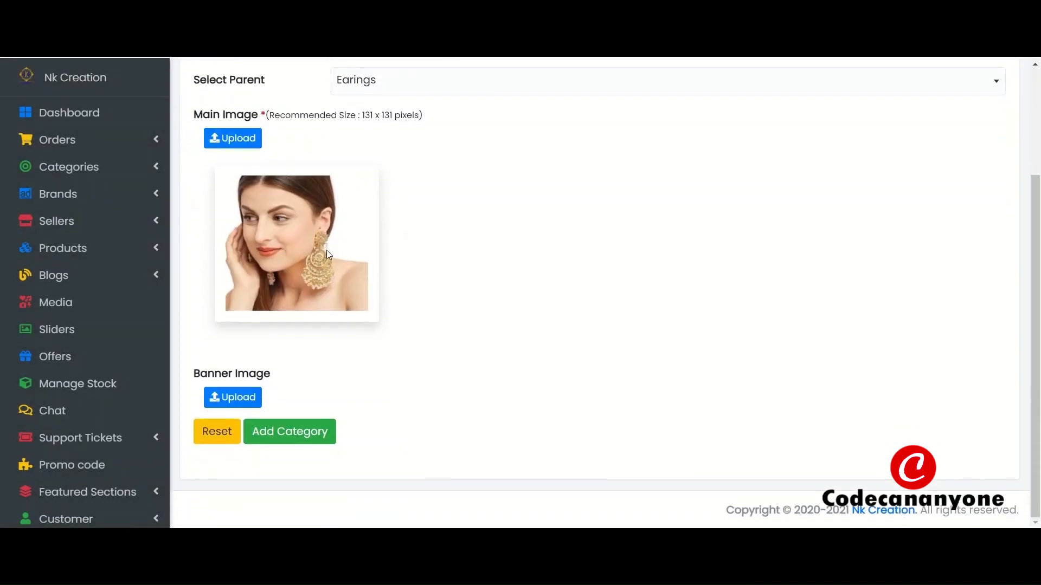
left_click(293, 436)
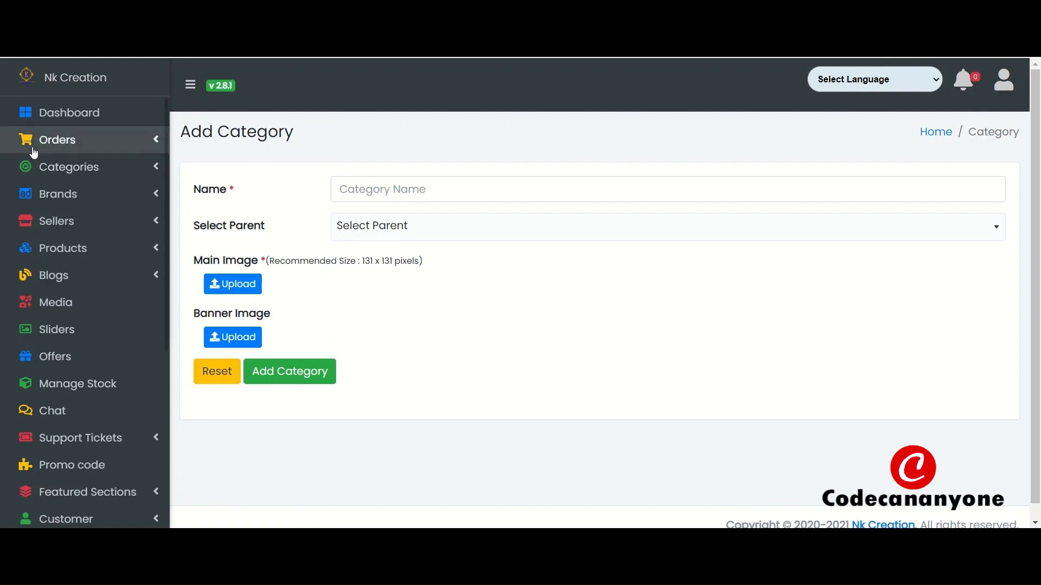
Open the category management list, check the Chandbali Earings entry, and examine its place in the tree view.
left_click(66, 171)
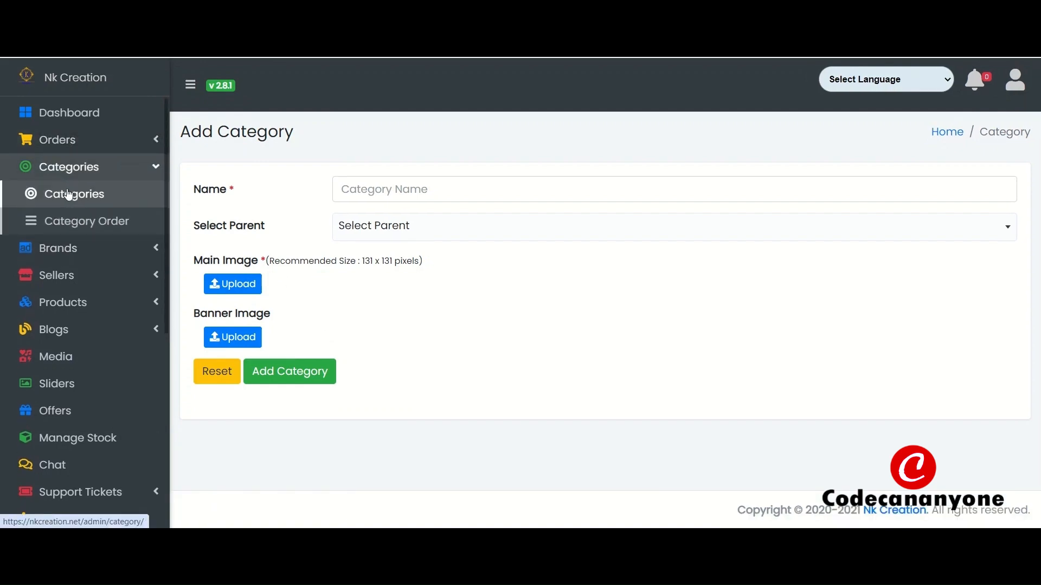
left_click(67, 188)
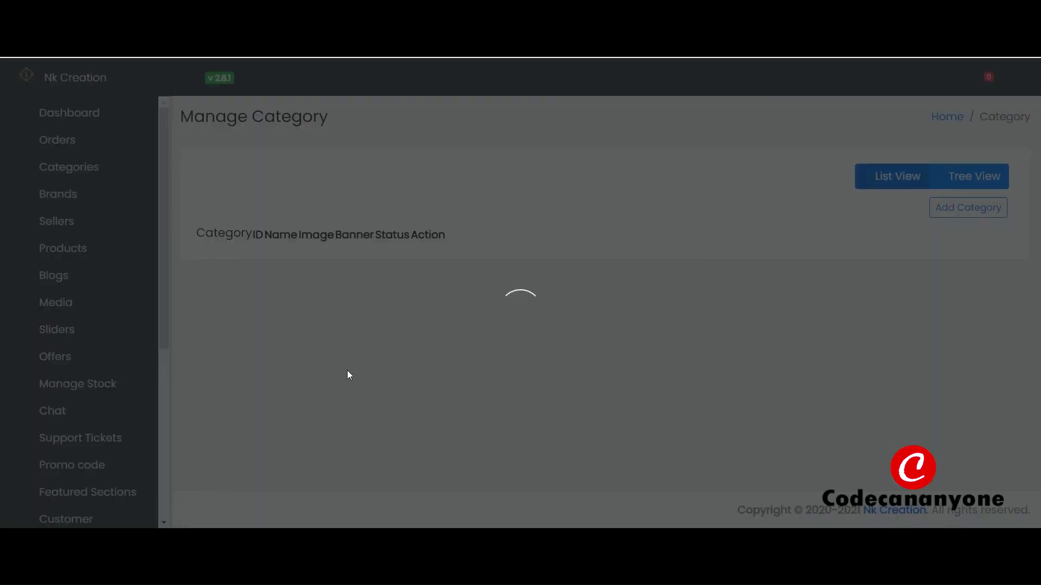
scroll(400, 360, "down", 7)
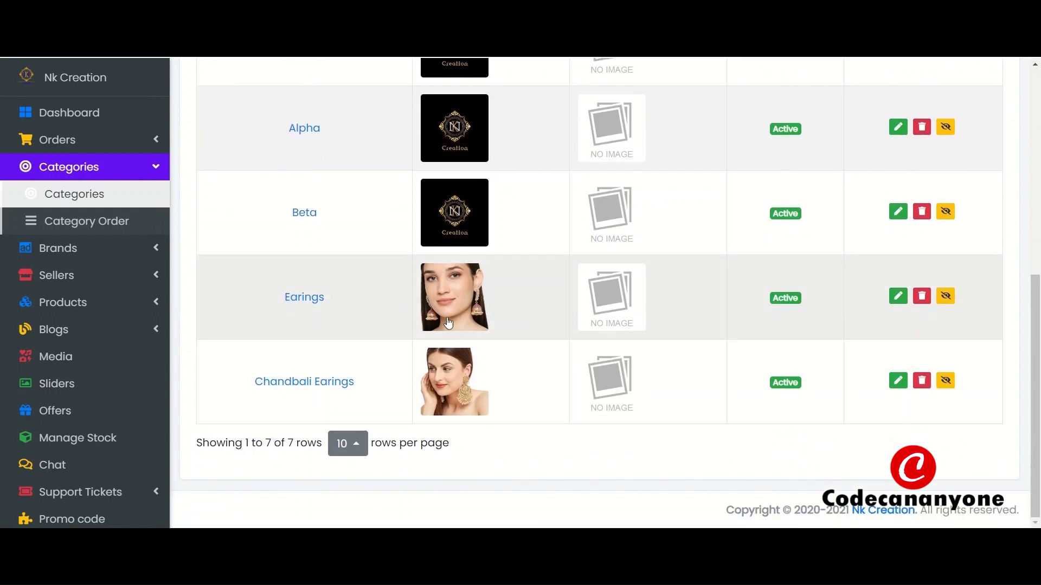
scroll(497, 353, "up", 7)
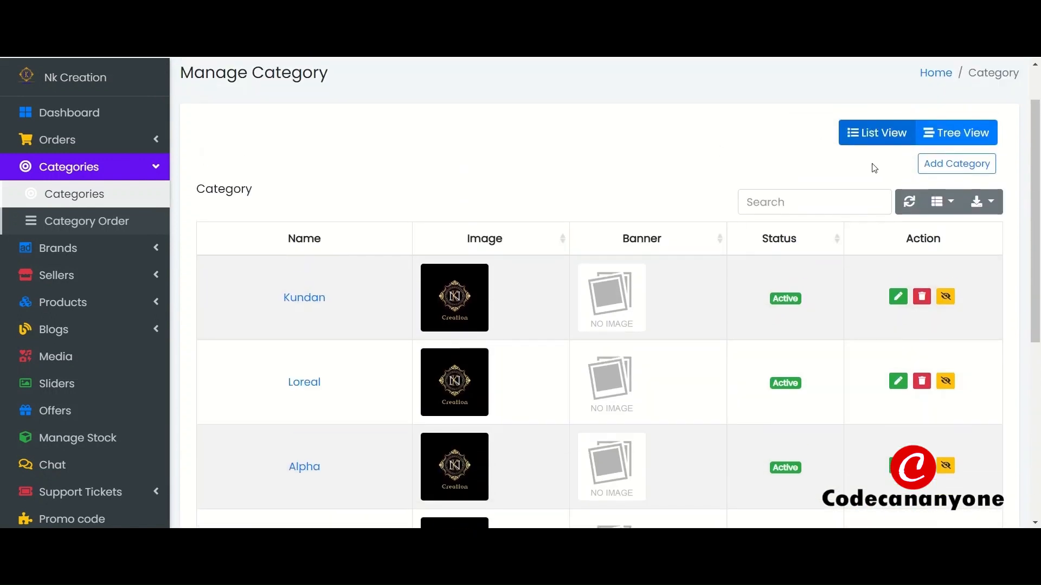
left_click(957, 136)
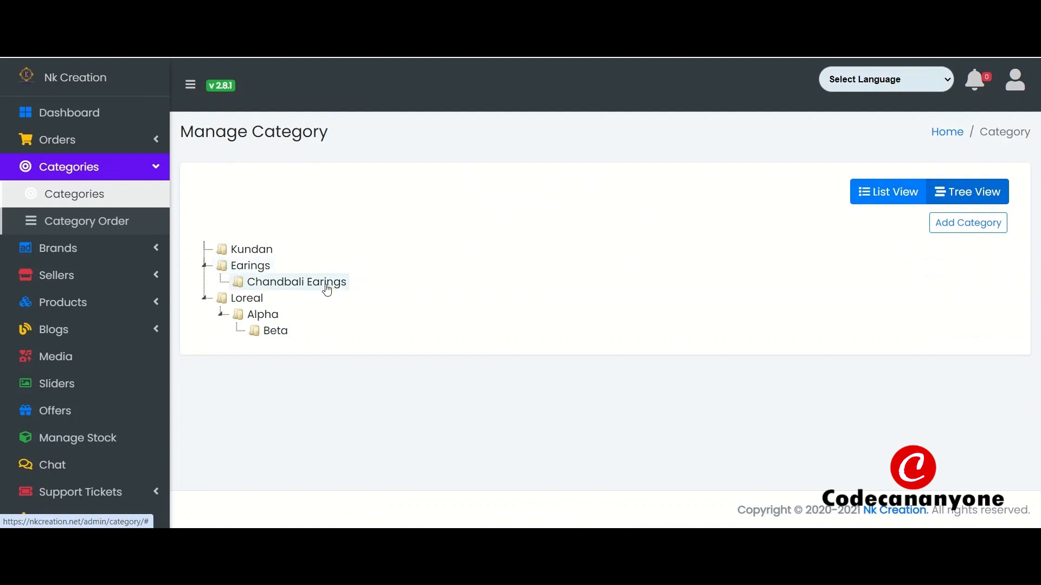
Start another new category named "Jhumki" with Earings as its parent.
left_click(76, 200)
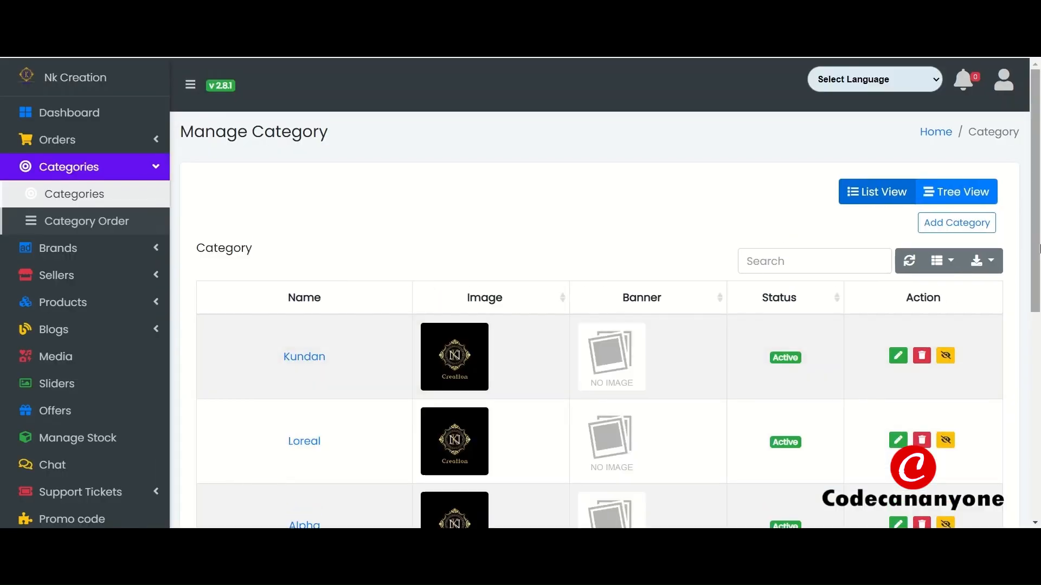
left_click(956, 222)
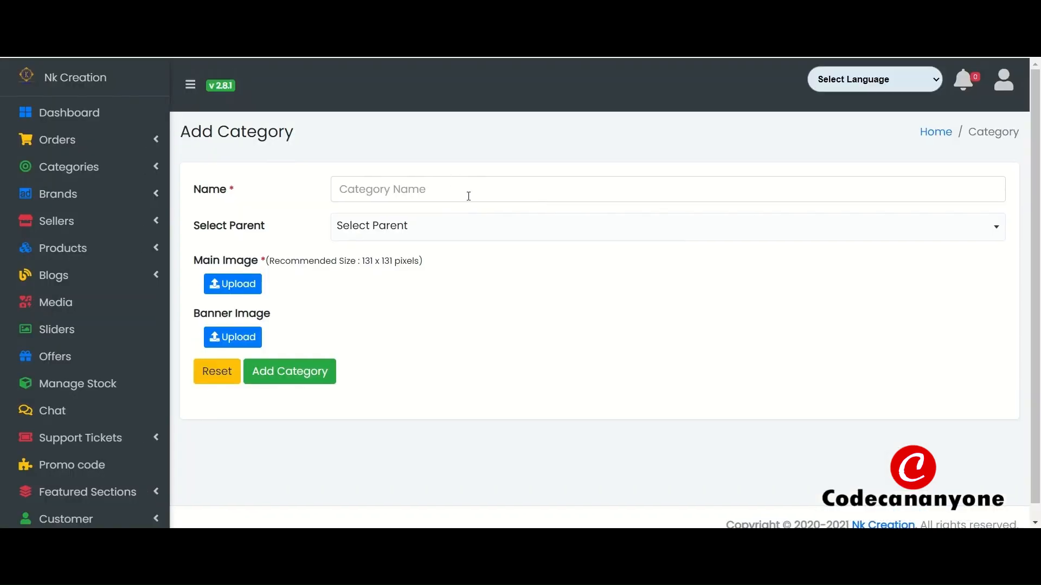
left_click(469, 193)
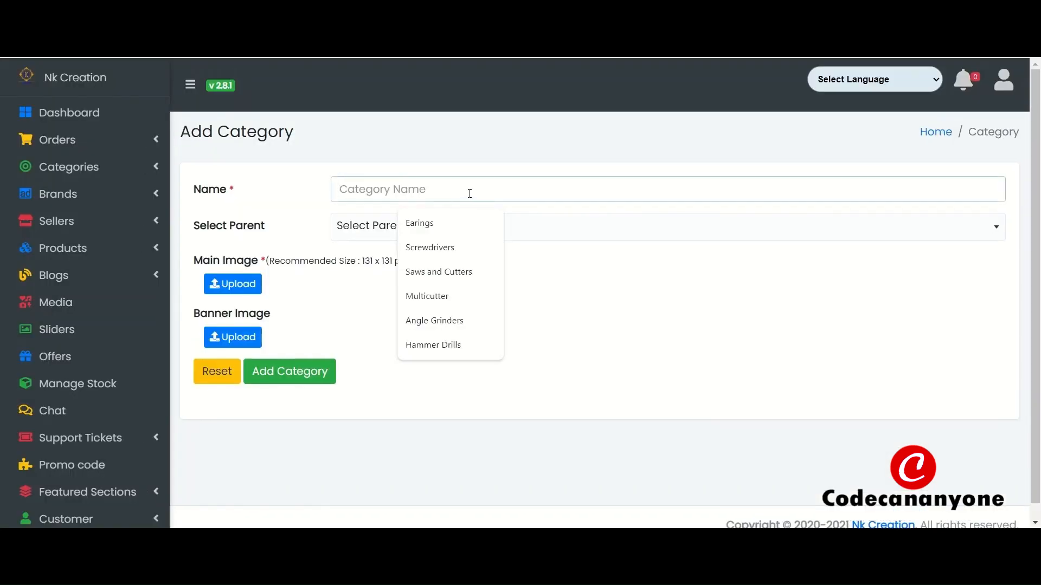
type("Jhumki")
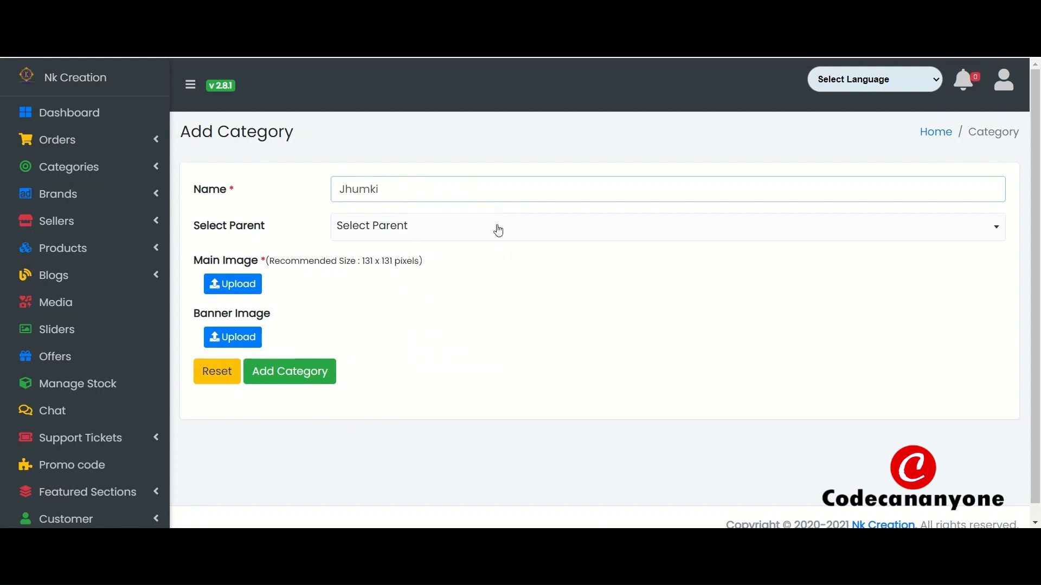
left_click(498, 231)
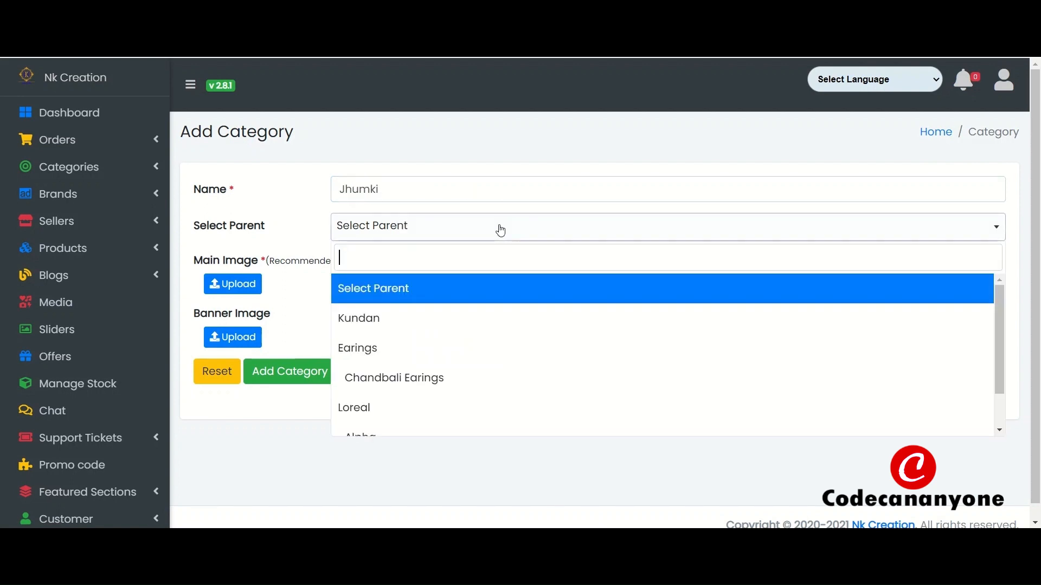
left_click(414, 350)
Upload the jumki picture to the media library for the Jhumki category's main image.
left_click(232, 285)
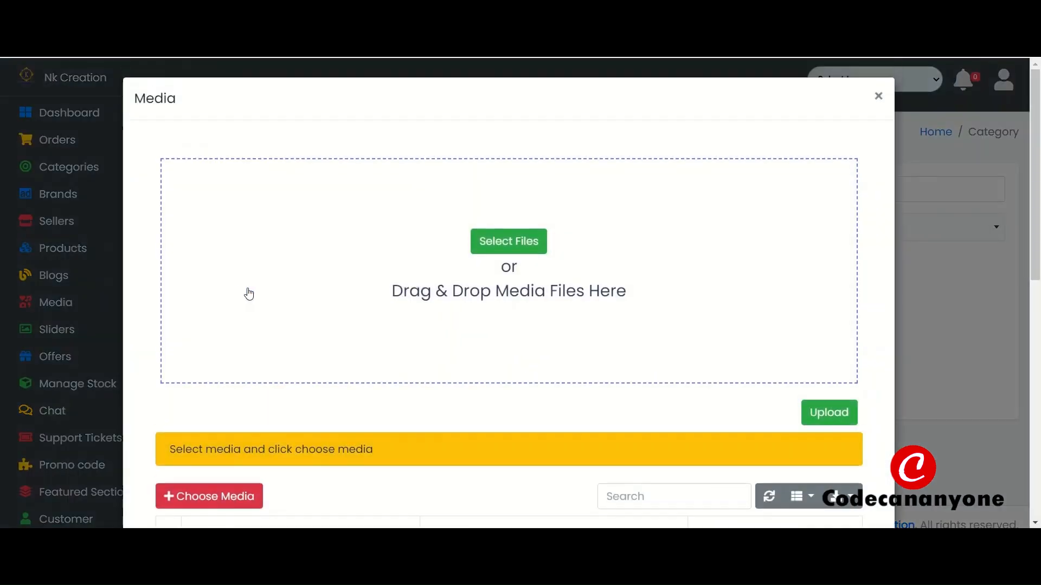
left_click(517, 249)
left_click(230, 87)
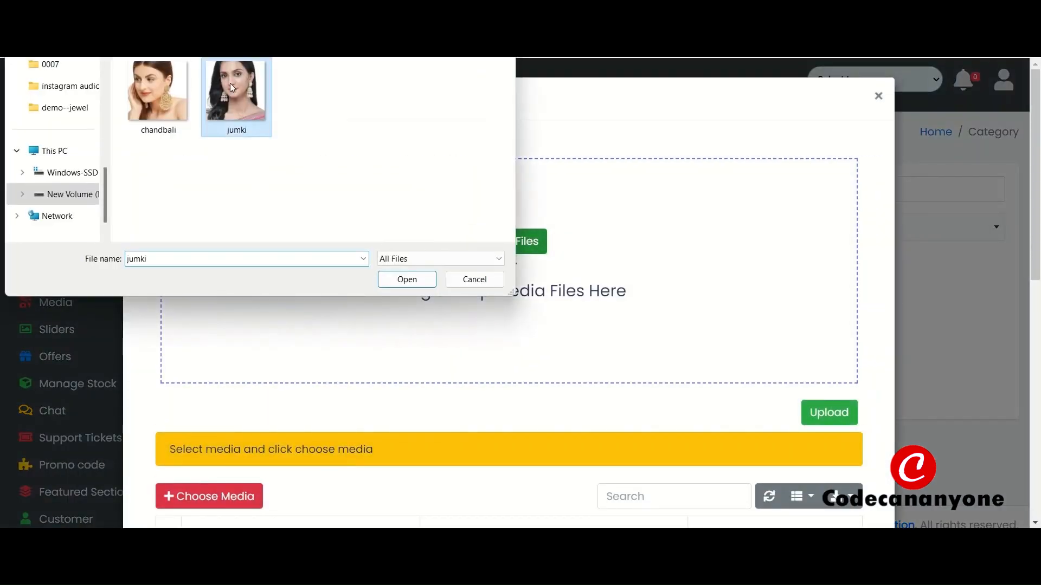
left_click(404, 280)
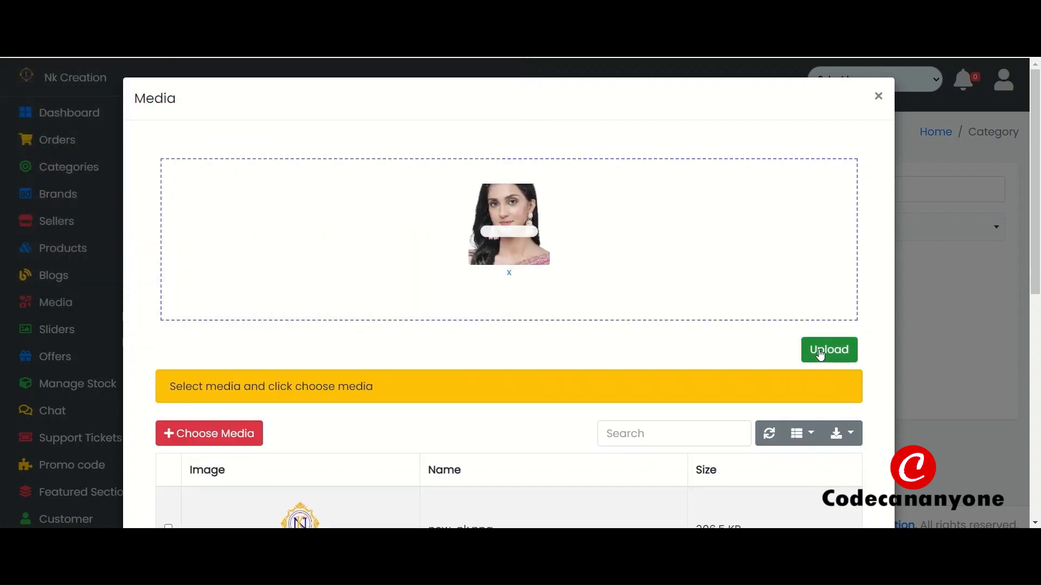
left_click(820, 351)
Choose jumki.jpg from the media library as the main image and add the Jhumki category.
scroll(249, 414, "down", 8)
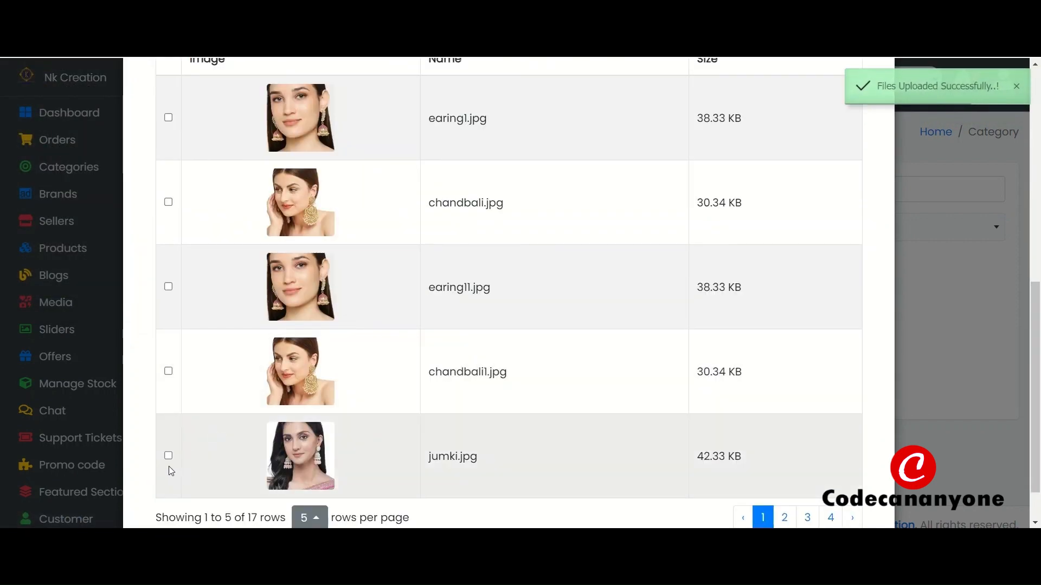
left_click(168, 456)
scroll(173, 434, "up", 4)
left_click(230, 227)
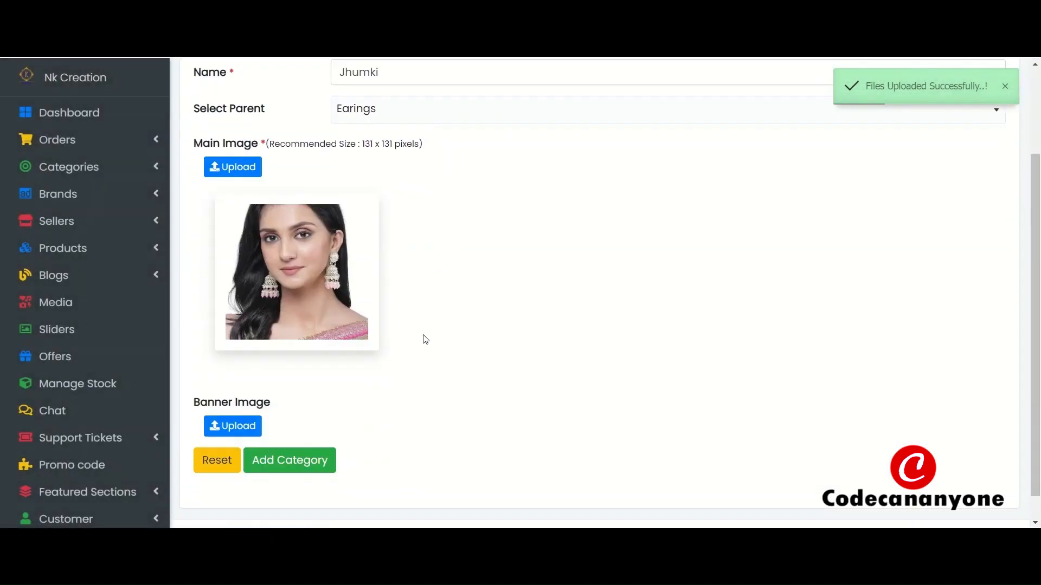
scroll(379, 380, "down", 1)
left_click(302, 432)
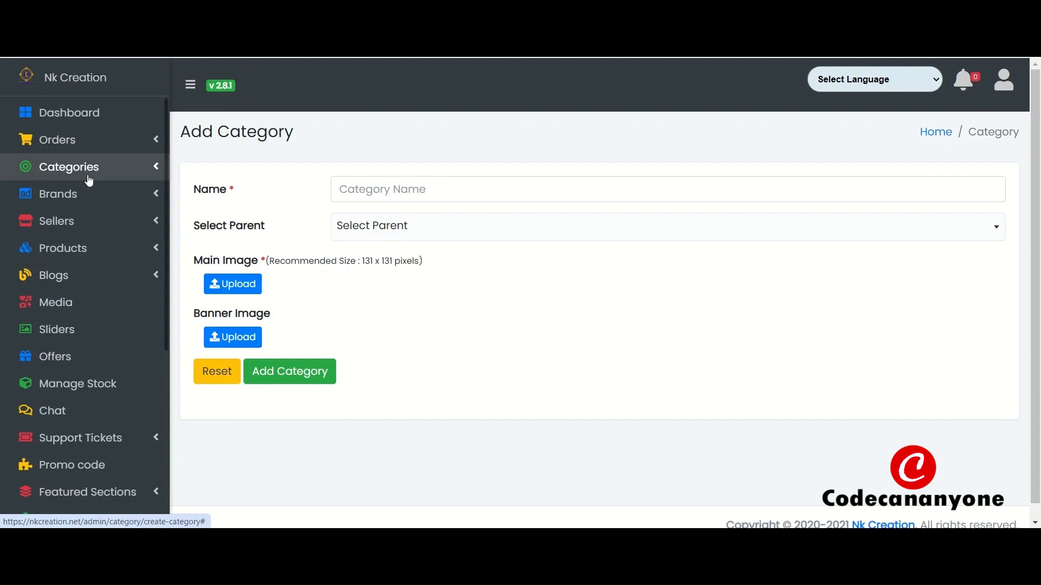
Open the category management list and examine the Earings subcategories in the tree view.
left_click(85, 174)
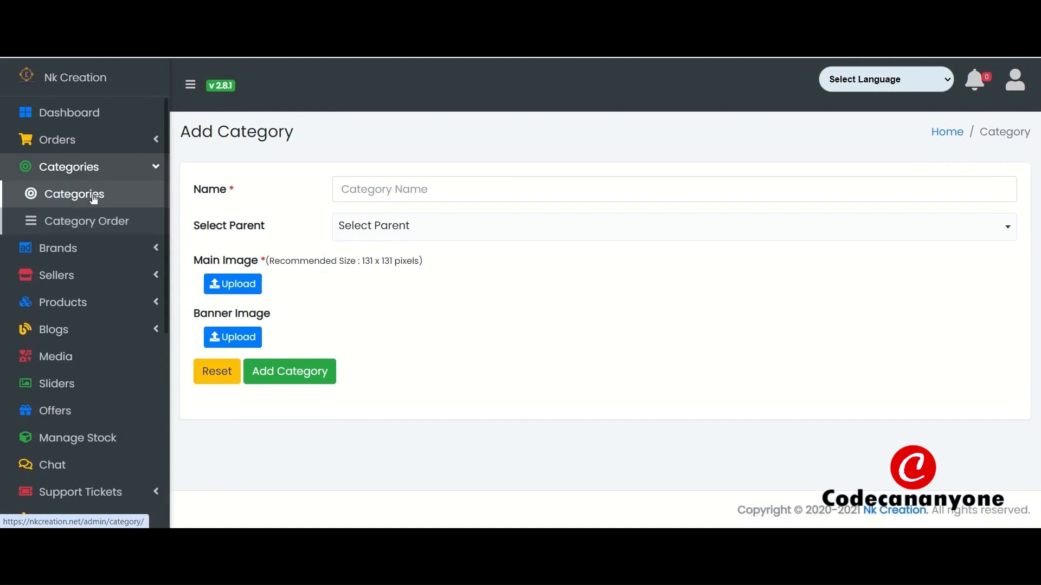
left_click(93, 198)
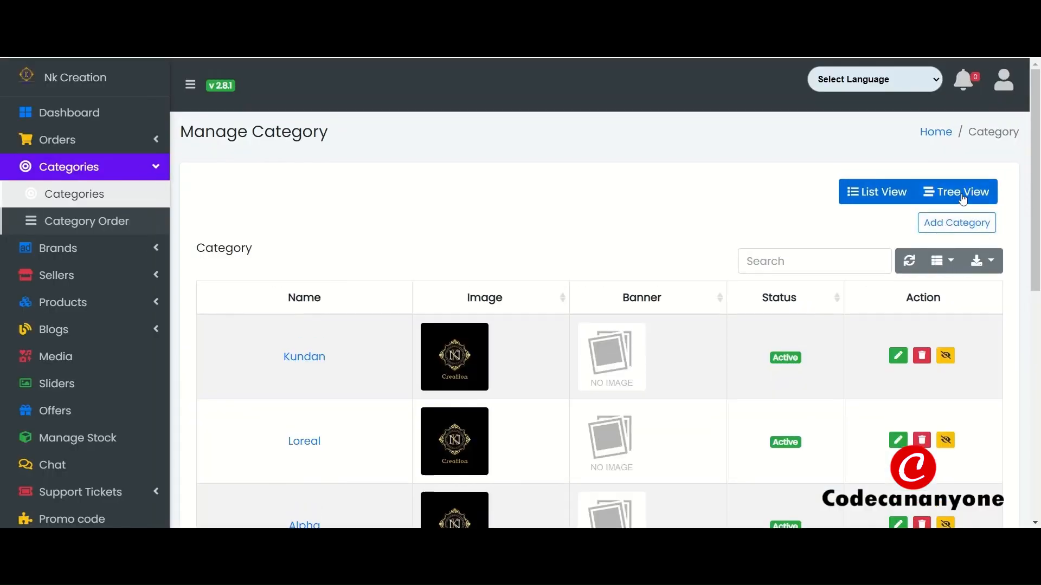
left_click(962, 198)
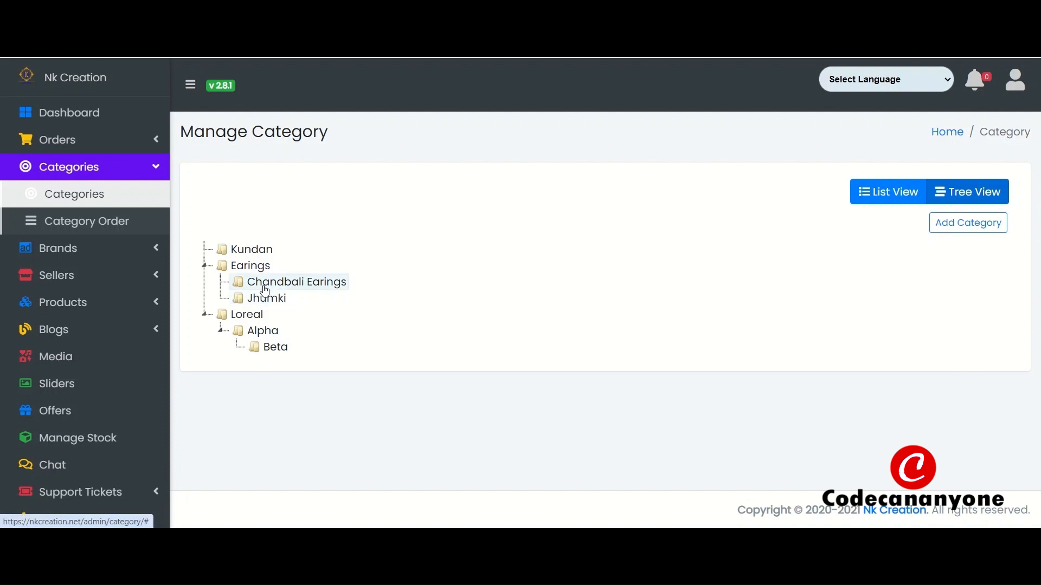
Start a new category named "Jewellery Sets" without a parent.
left_click(87, 172)
left_click(86, 169)
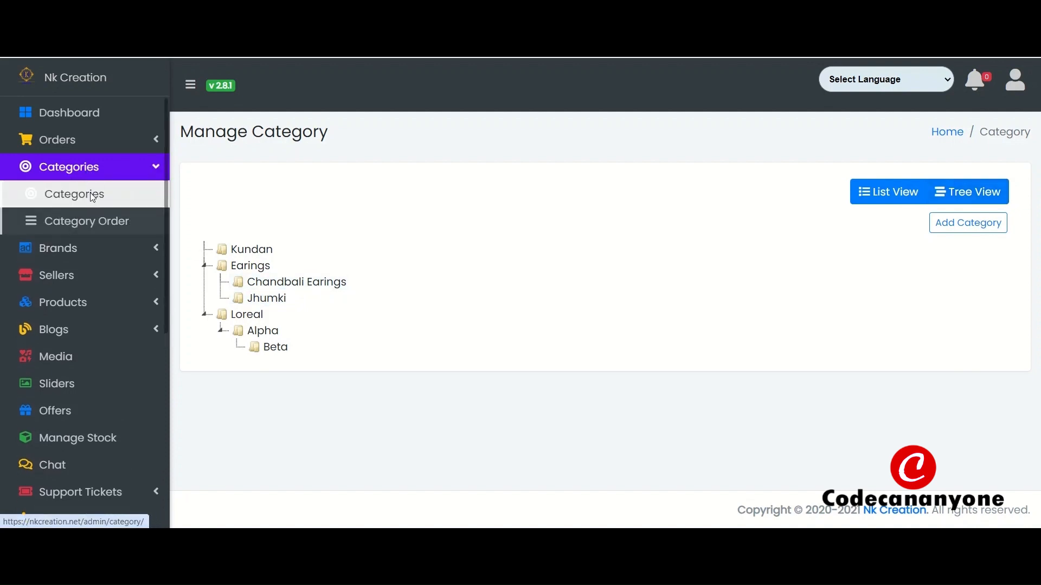
left_click(92, 196)
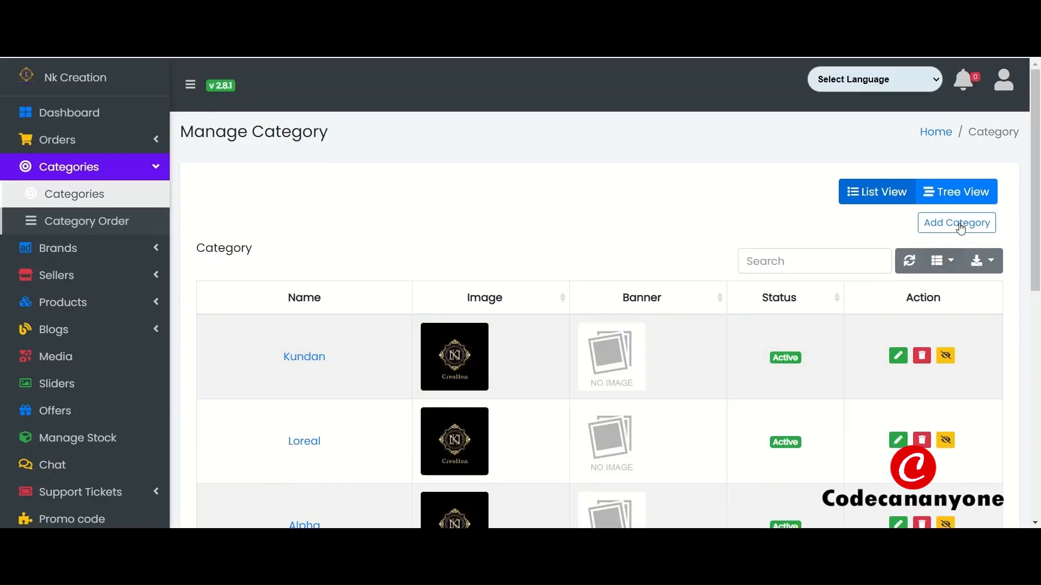
left_click(959, 228)
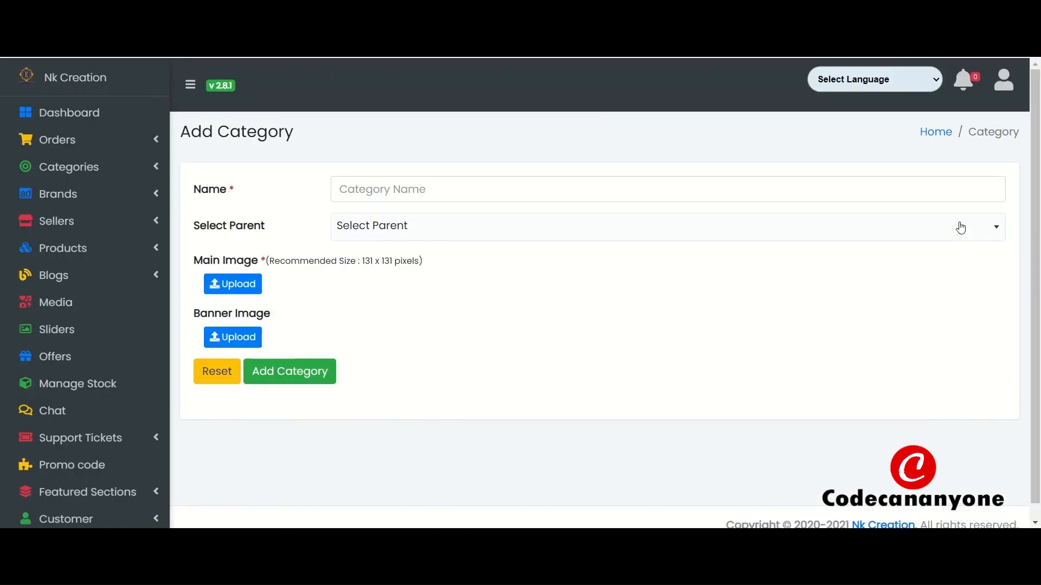
left_click(550, 190)
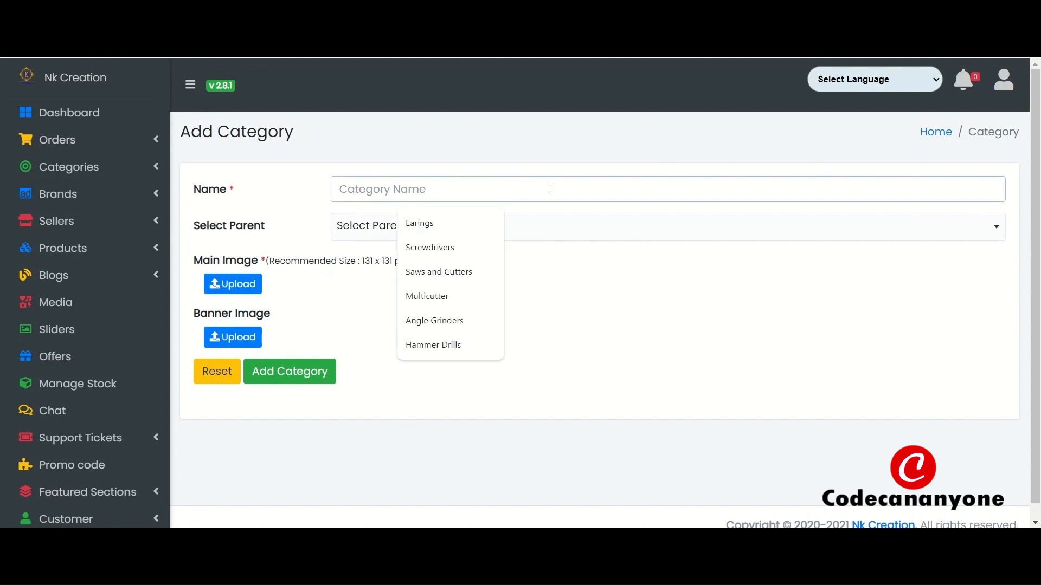
type("J")
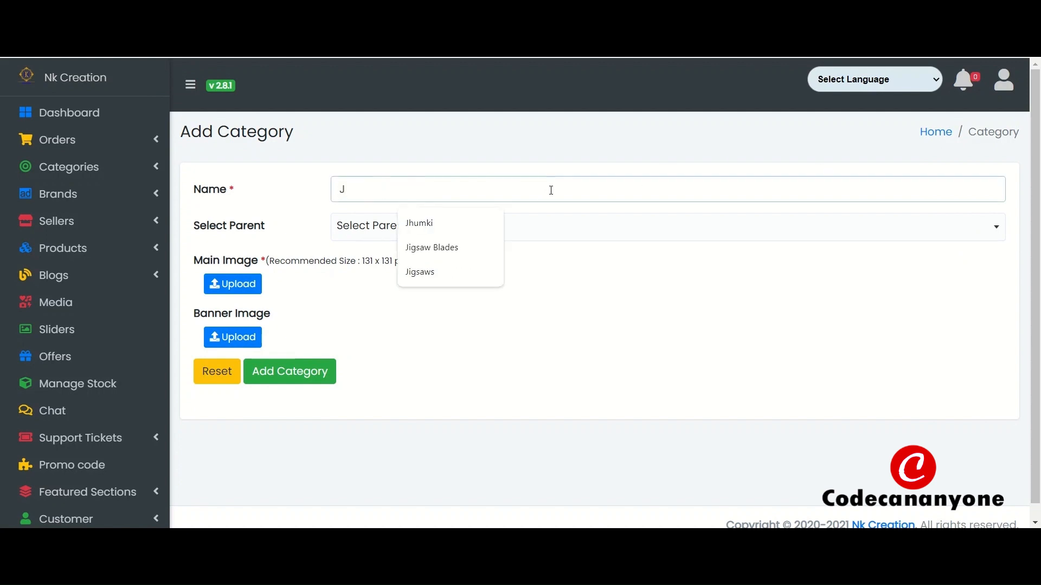
key("BackSpace")
type("Jewell")
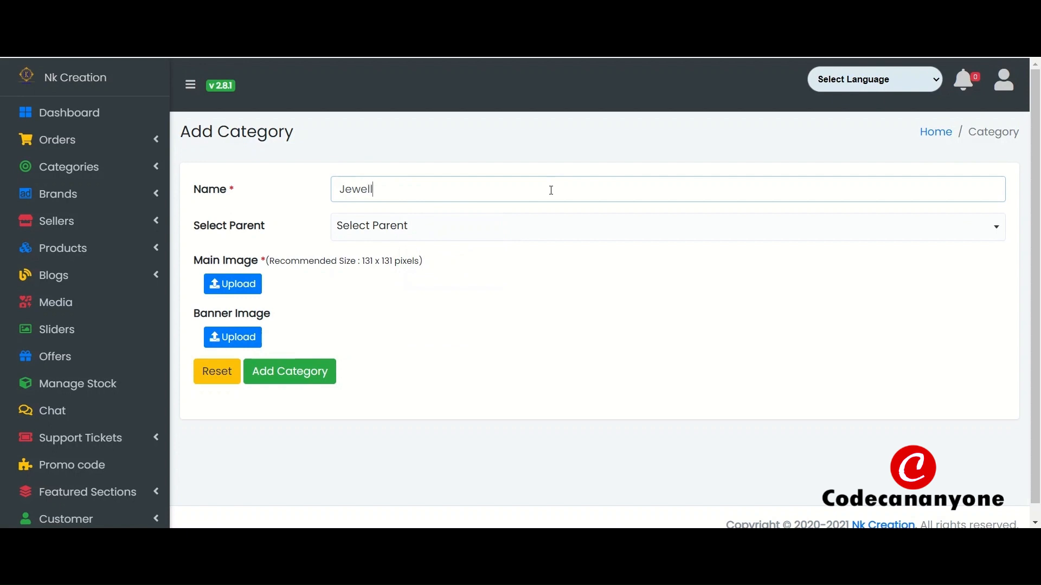
type("ery Sets")
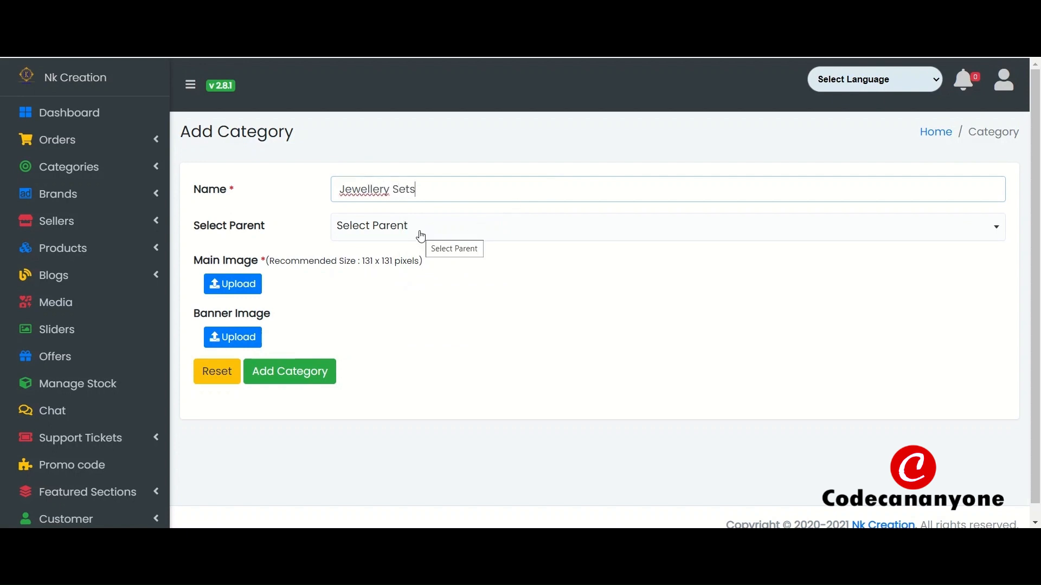
left_click_drag(430, 187, 333, 190)
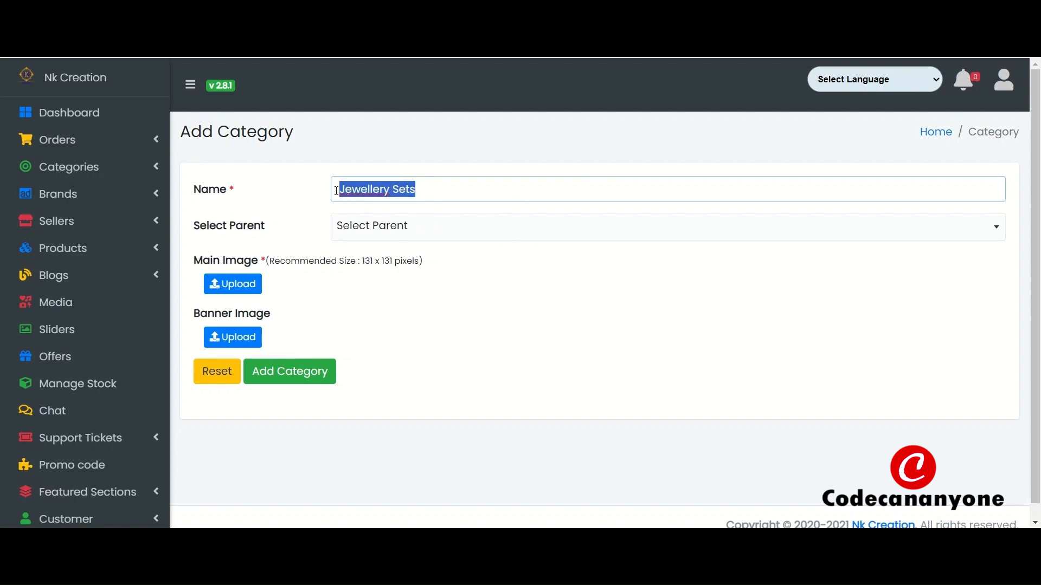
left_click(433, 193)
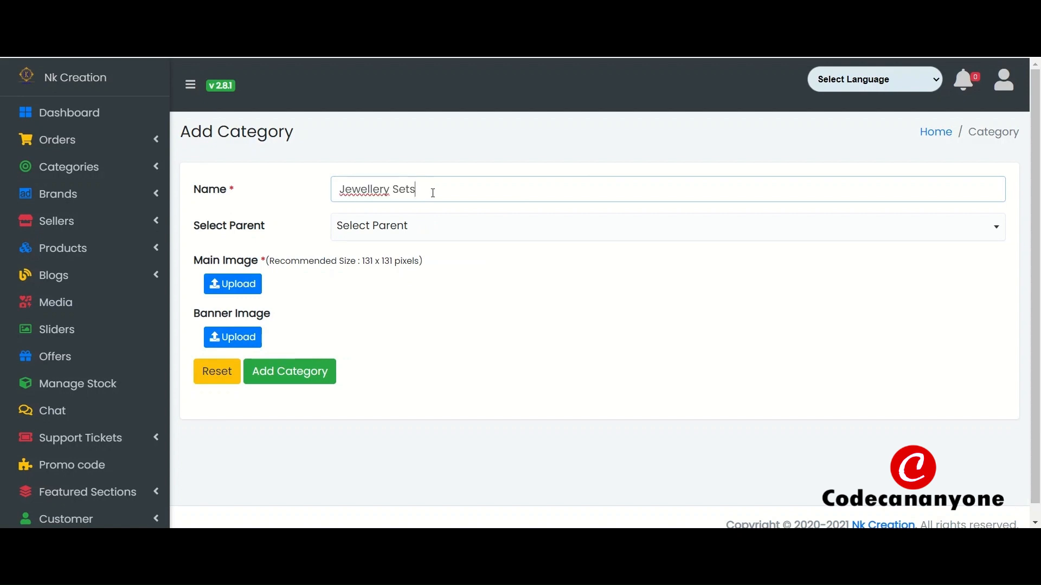
Upload the kundan picture from the folder above earing to the media library for the Jewellery Sets main image.
left_click(241, 289)
left_click(539, 242)
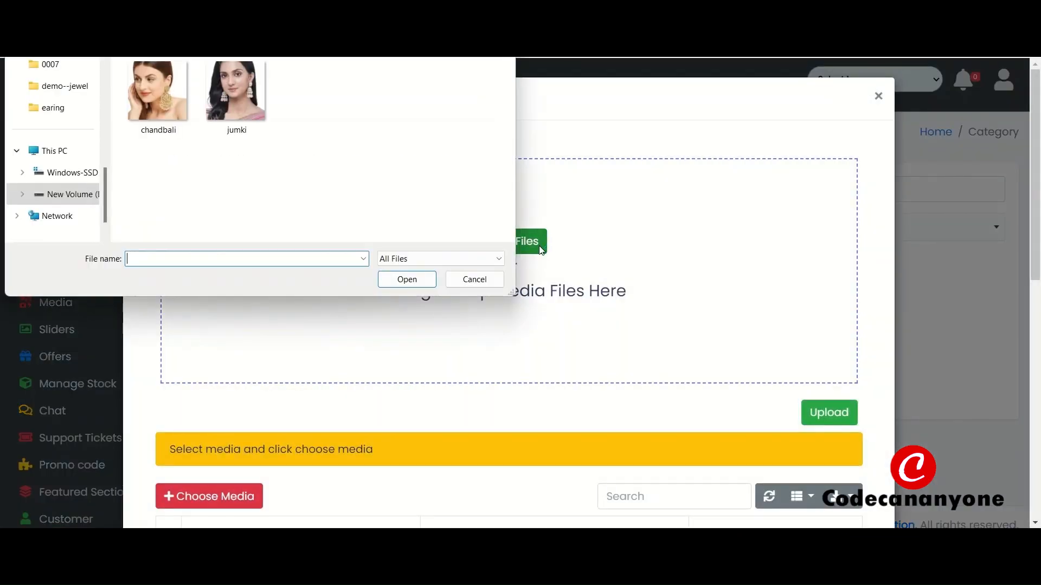
key("alt+Up")
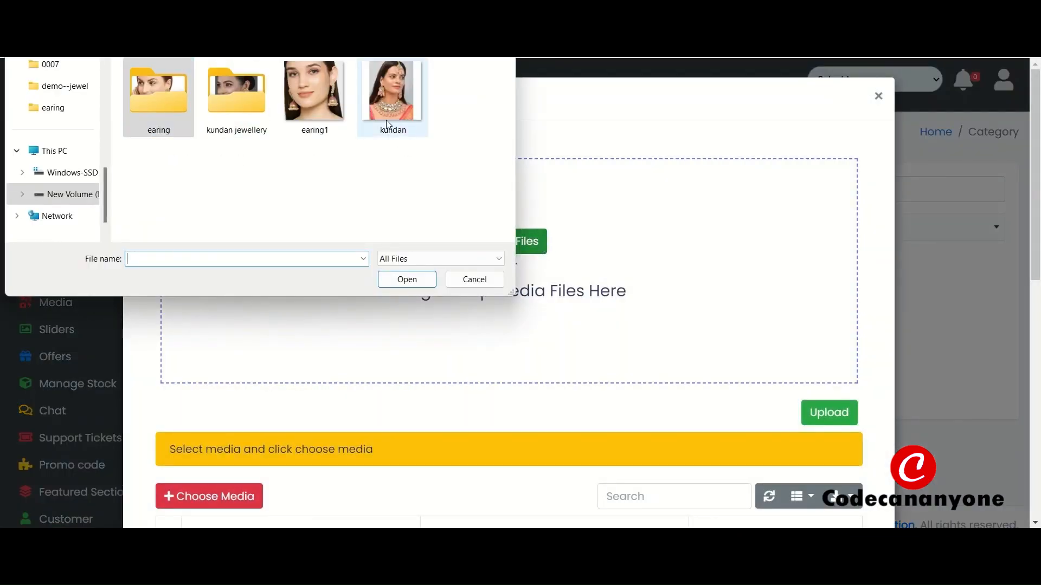
left_click(388, 102)
left_click(406, 279)
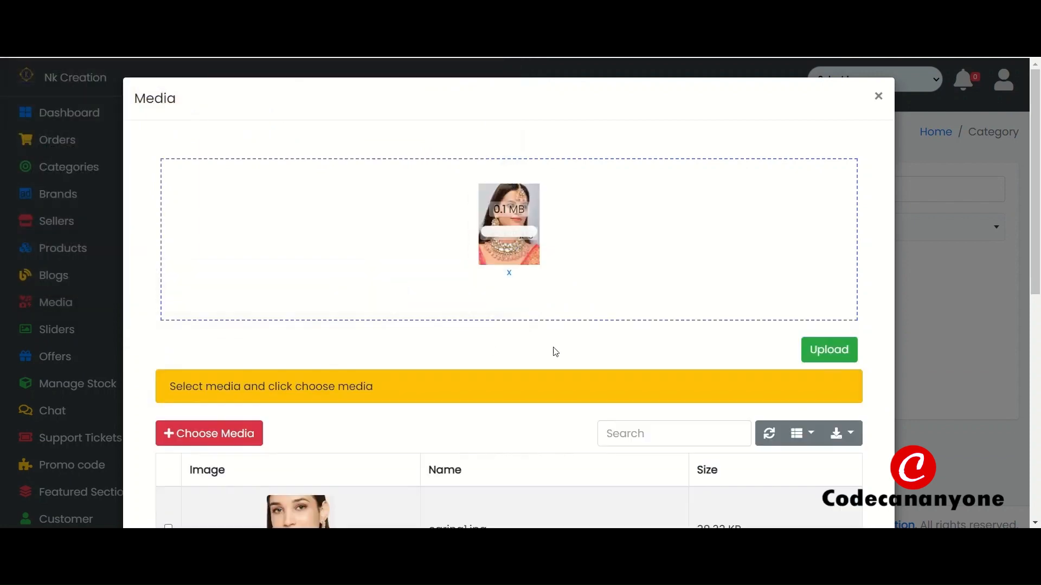
left_click(818, 355)
scroll(400, 378, "down", 10)
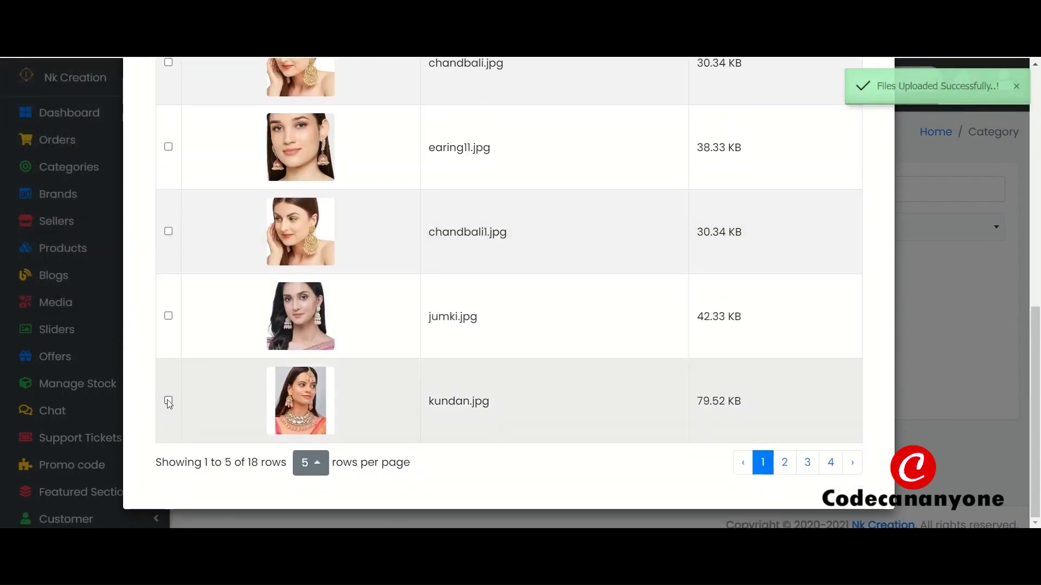
Choose kundan.jpg from the media library as the main image and add the Jewellery Sets category.
left_click(168, 401)
scroll(221, 347, "up", 10)
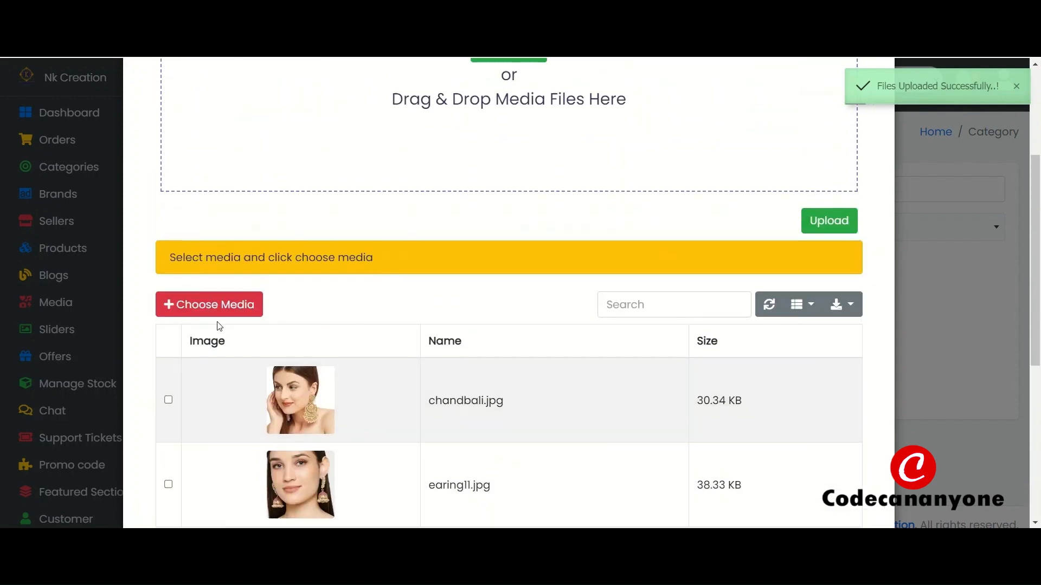
left_click(225, 305)
scroll(411, 348, "down", 5)
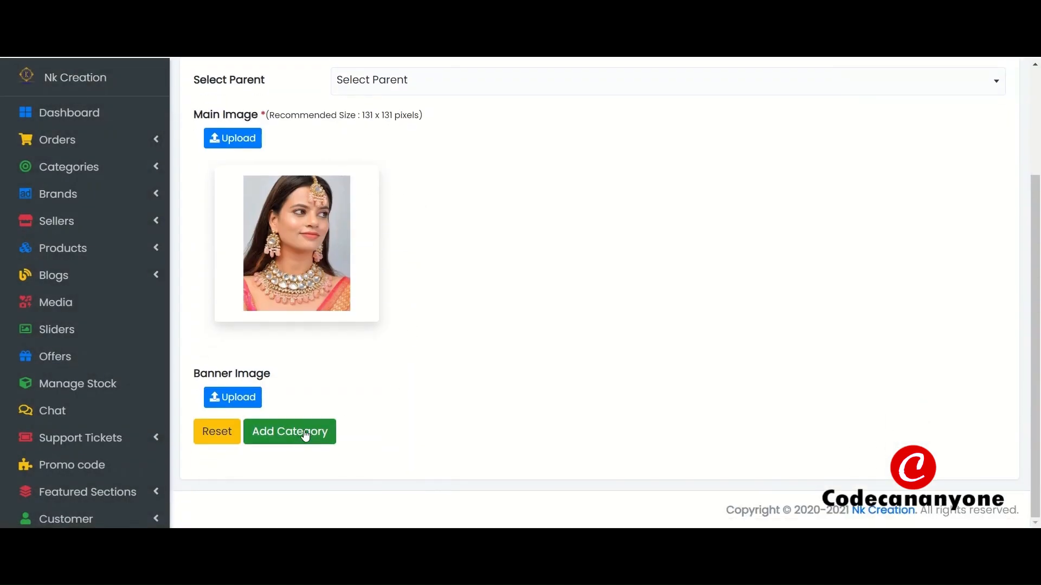
left_click(301, 436)
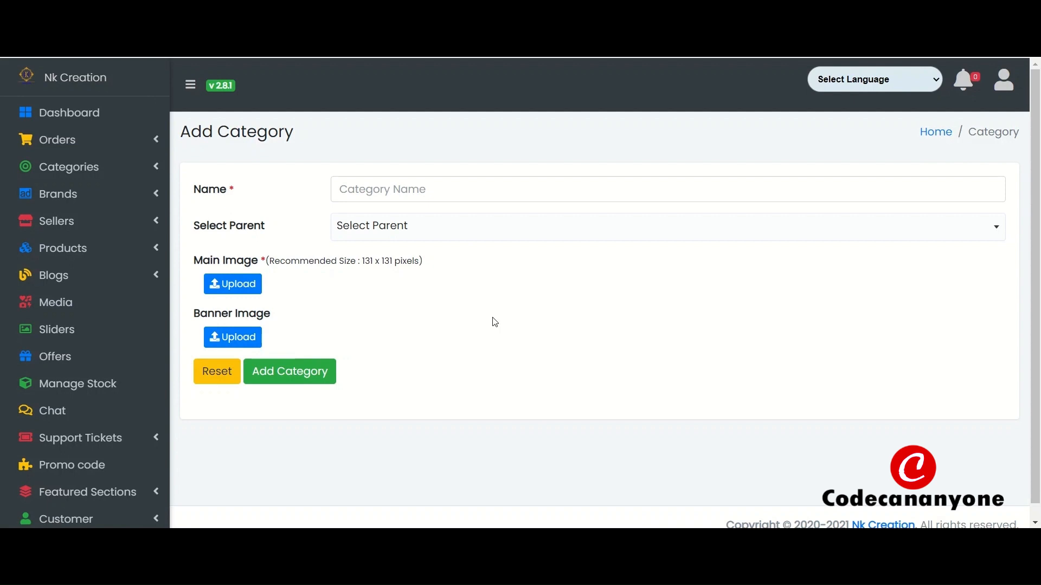
Start a new category named "Kundan set" with Jewellery Sets as its parent.
left_click(469, 193)
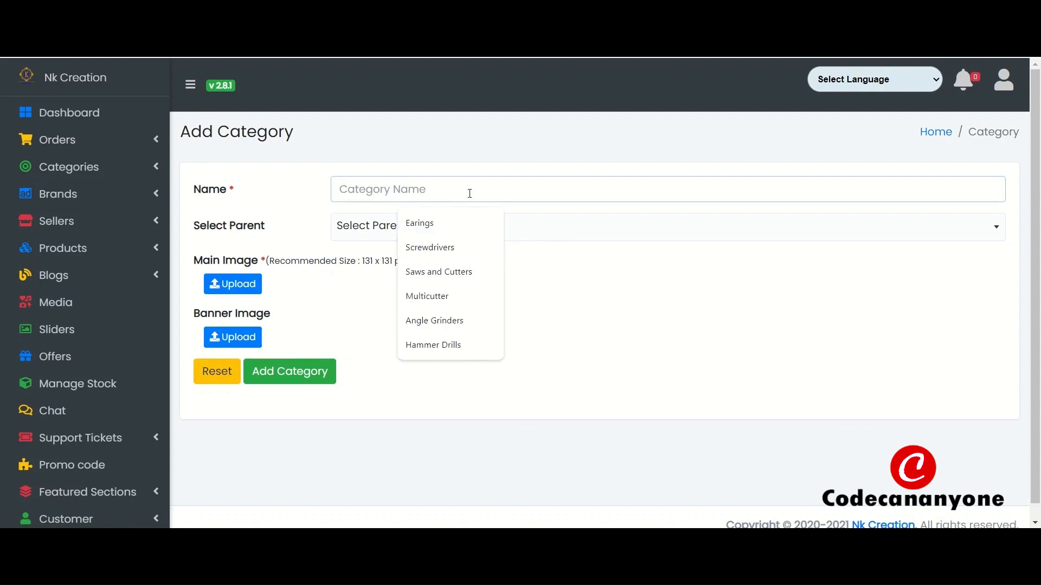
type("Kundan set")
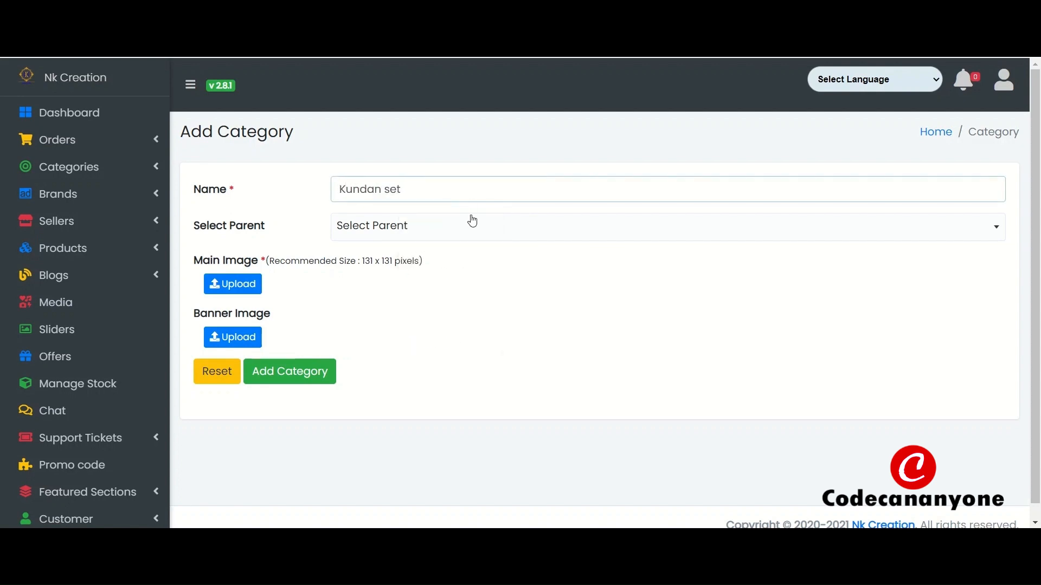
left_click(472, 227)
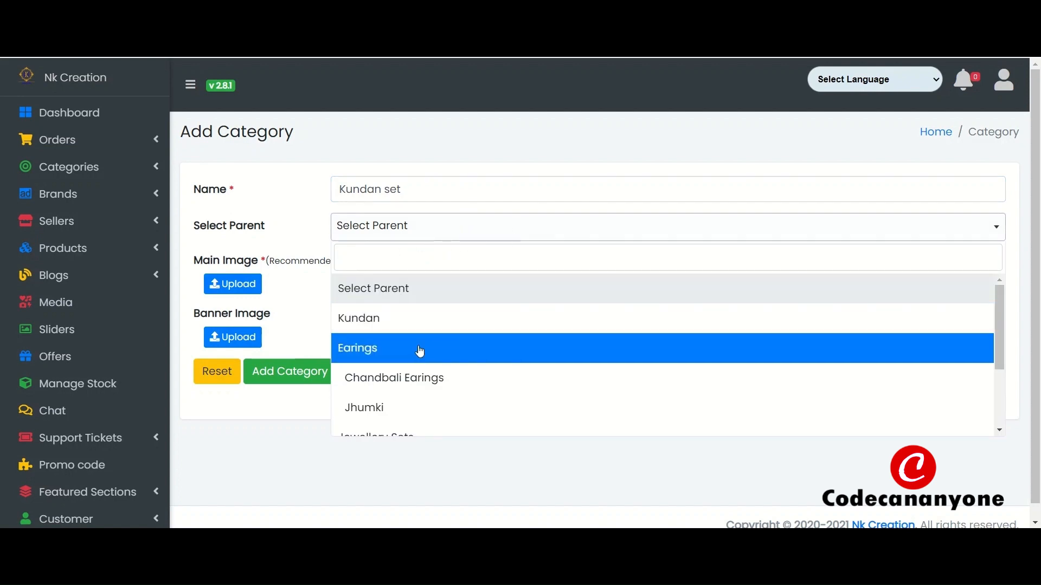
scroll(421, 365, "down", 1)
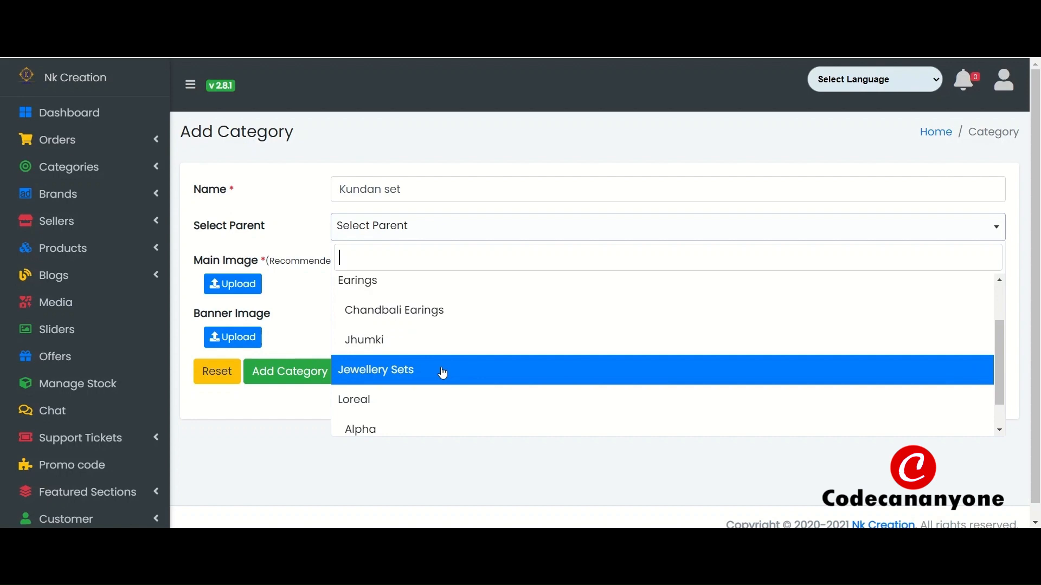
left_click(442, 372)
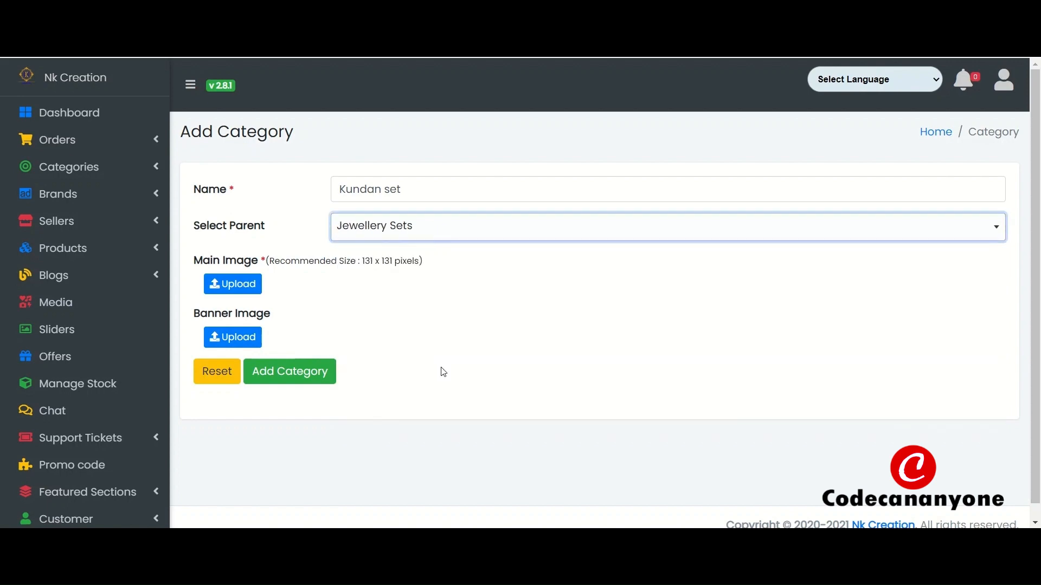
Upload the kundan set picture from its subfolder to the media library for the Kundan set main image.
left_click(241, 285)
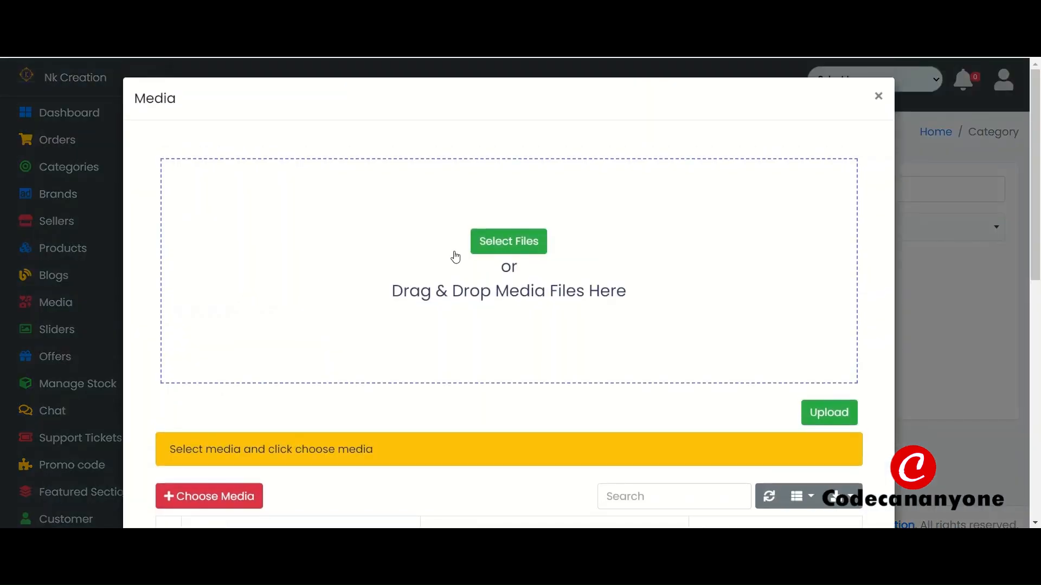
left_click(471, 245)
double_click(216, 96)
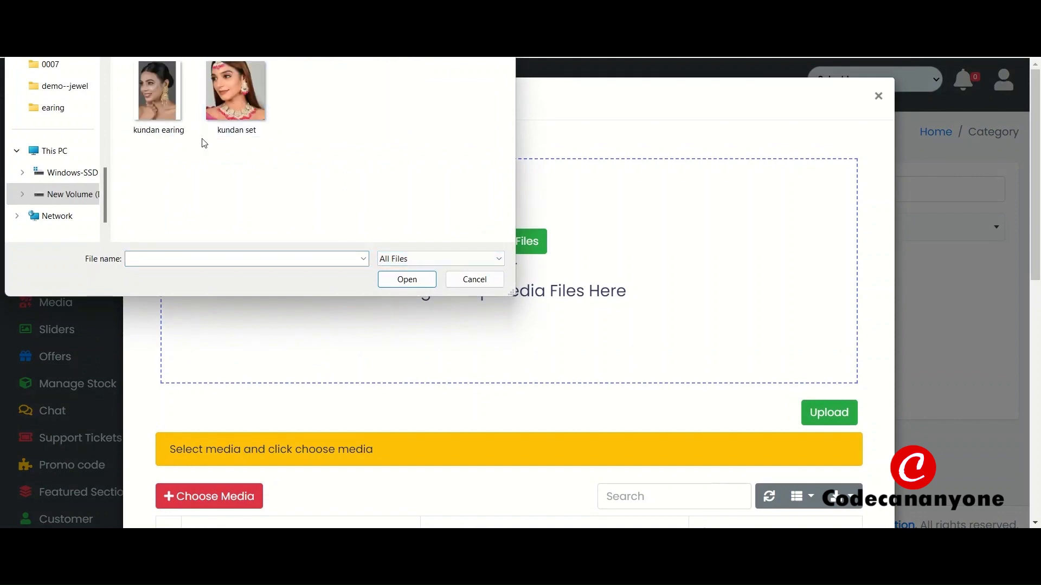
left_click(243, 94)
double_click(243, 94)
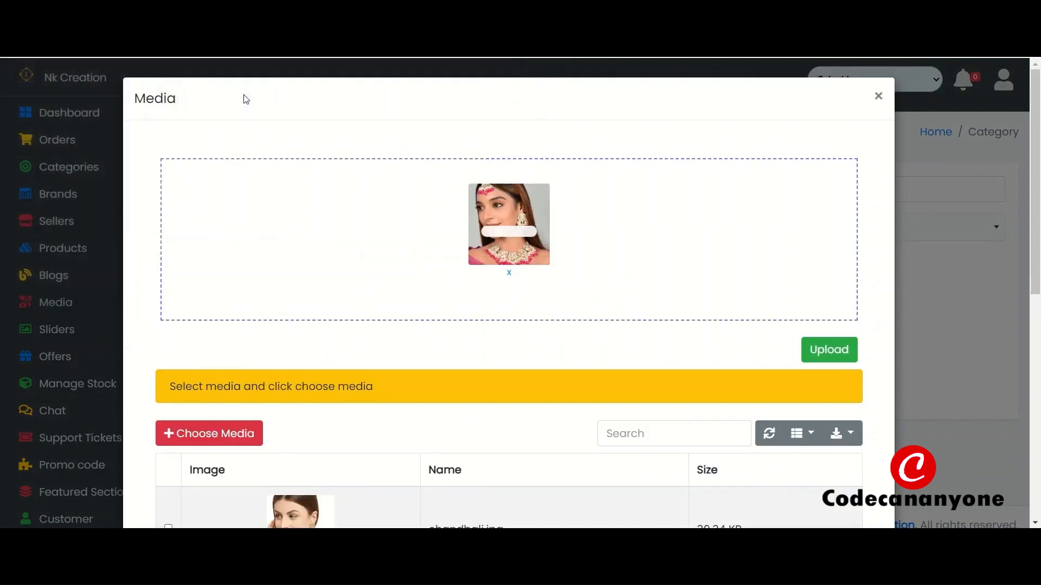
left_click(830, 351)
Choose kundan_set.jpg from the media library as the main image and add the Kundan set category.
scroll(415, 329, "down", 10)
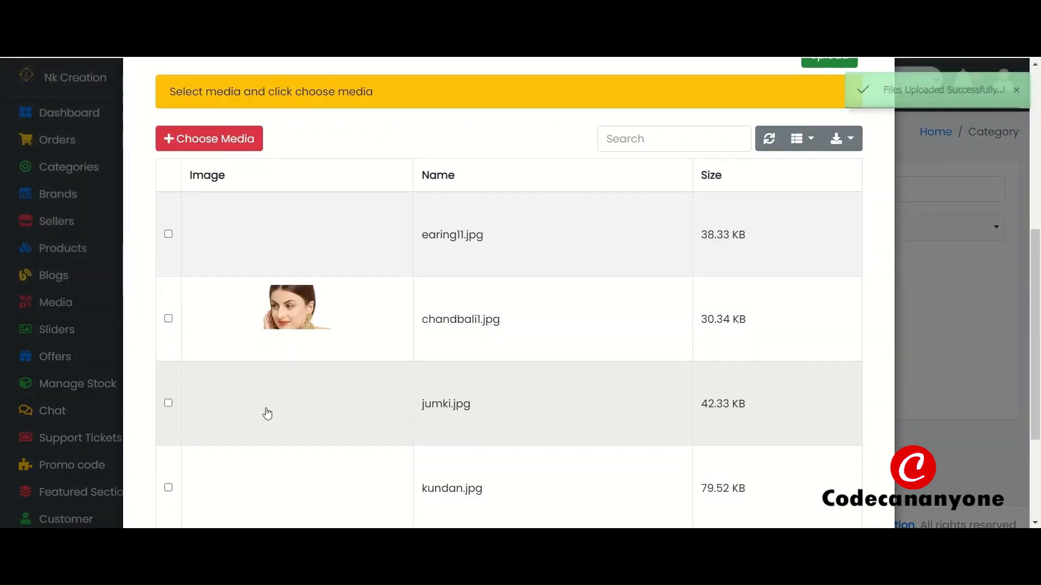
left_click(168, 401)
scroll(189, 336, "up", 10)
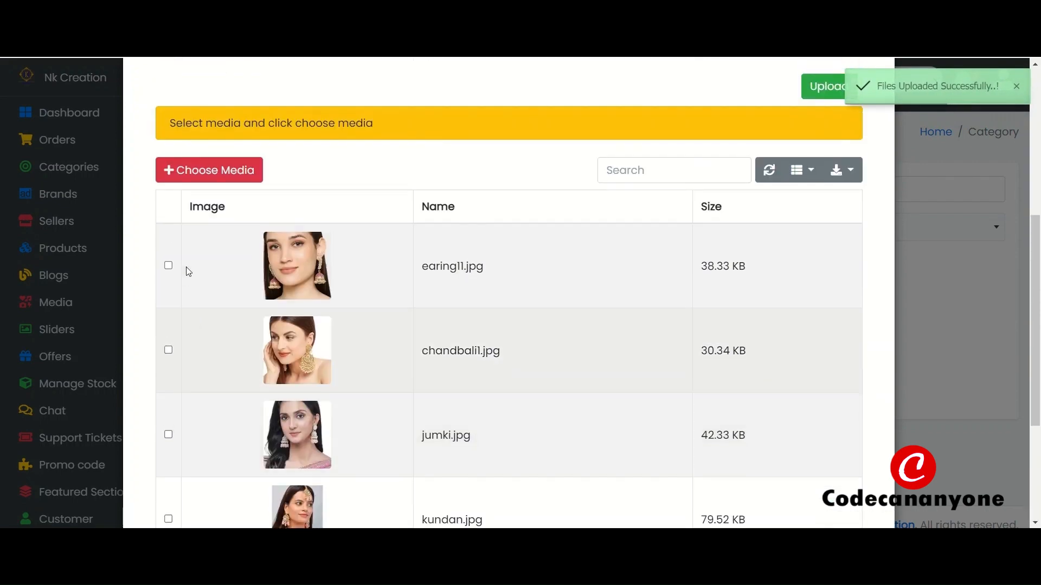
left_click(208, 170)
scroll(362, 382, "down", 3)
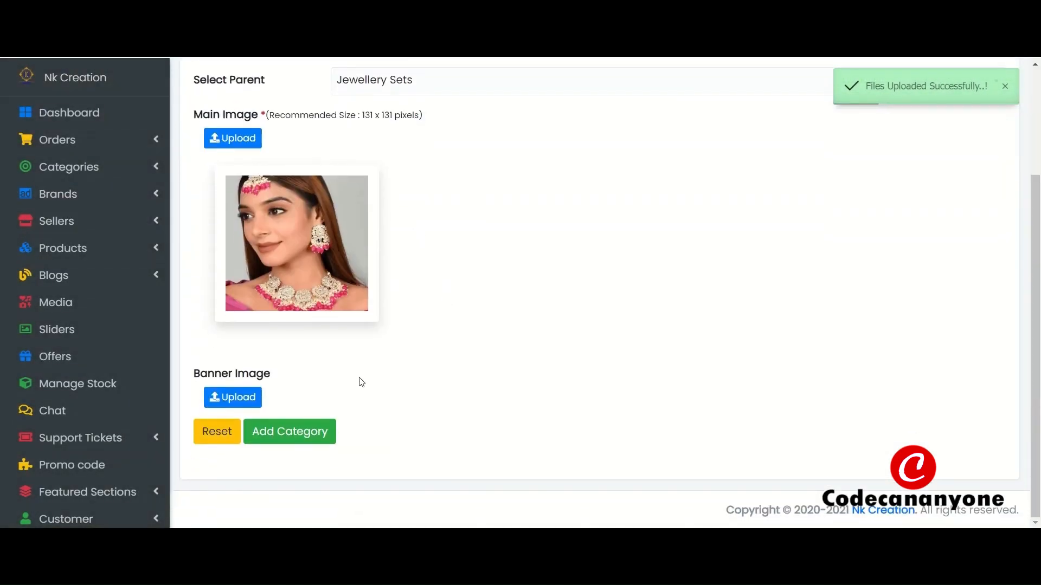
left_click(305, 434)
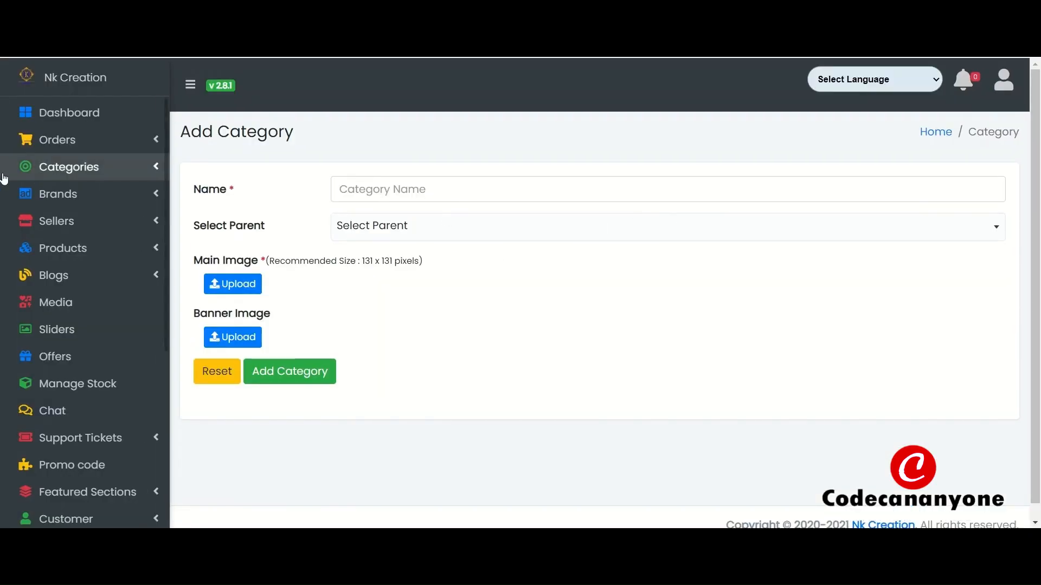
Start a new category named "Kundan Earings" with Jewellery Sets as its parent.
left_click(456, 187)
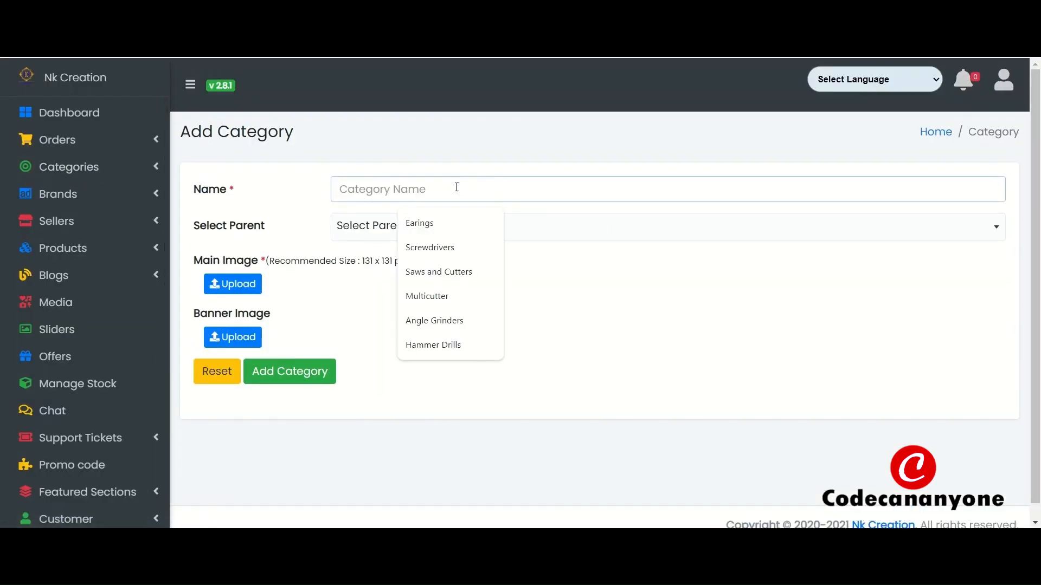
type("Kund")
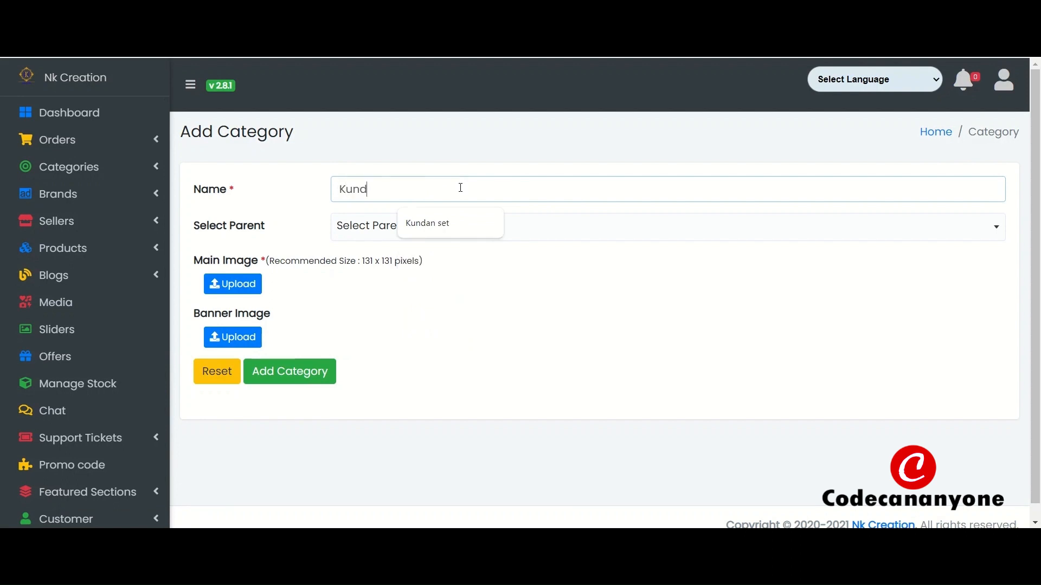
type("an Earings")
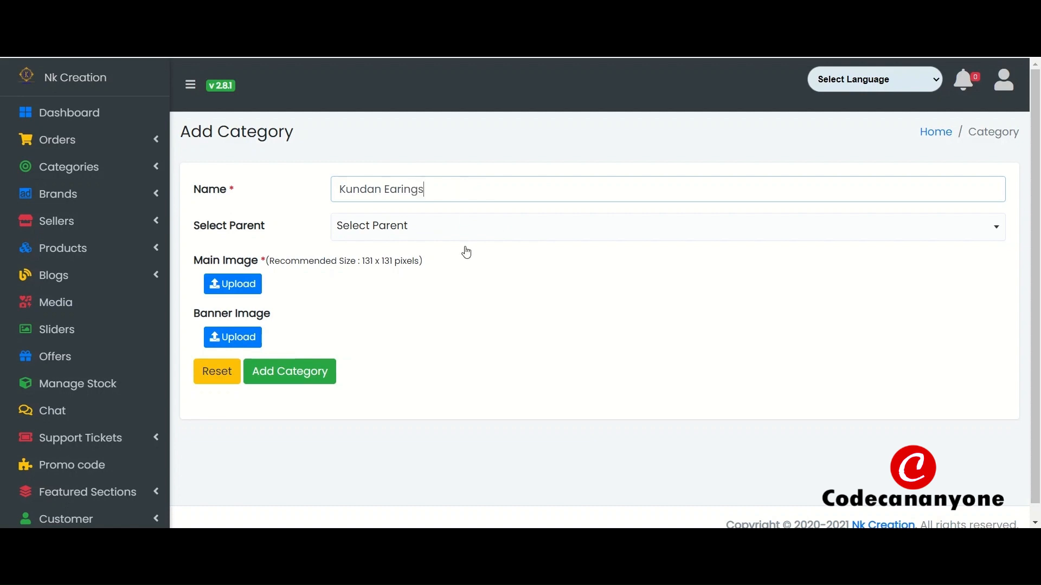
left_click(493, 237)
scroll(412, 336, "down", 3)
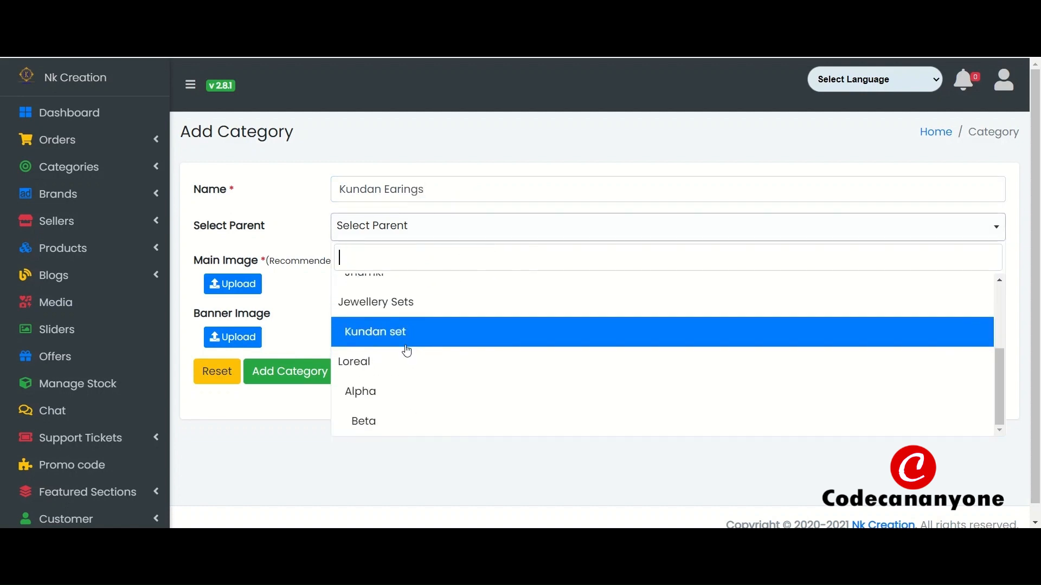
left_click(439, 307)
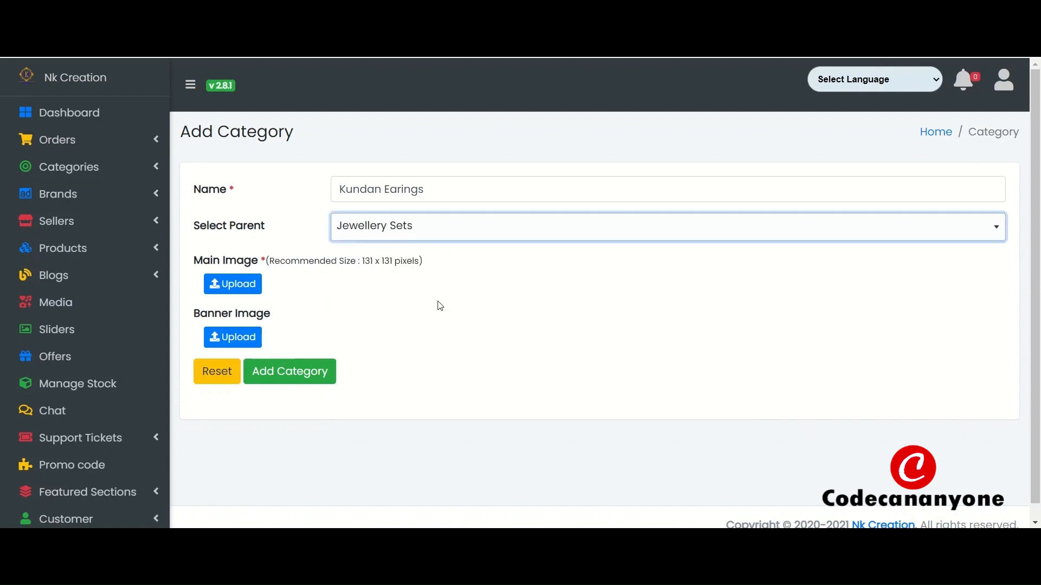
Upload the kundan earing picture to the media library for the Kundan Earings main image.
left_click(227, 284)
left_click(502, 261)
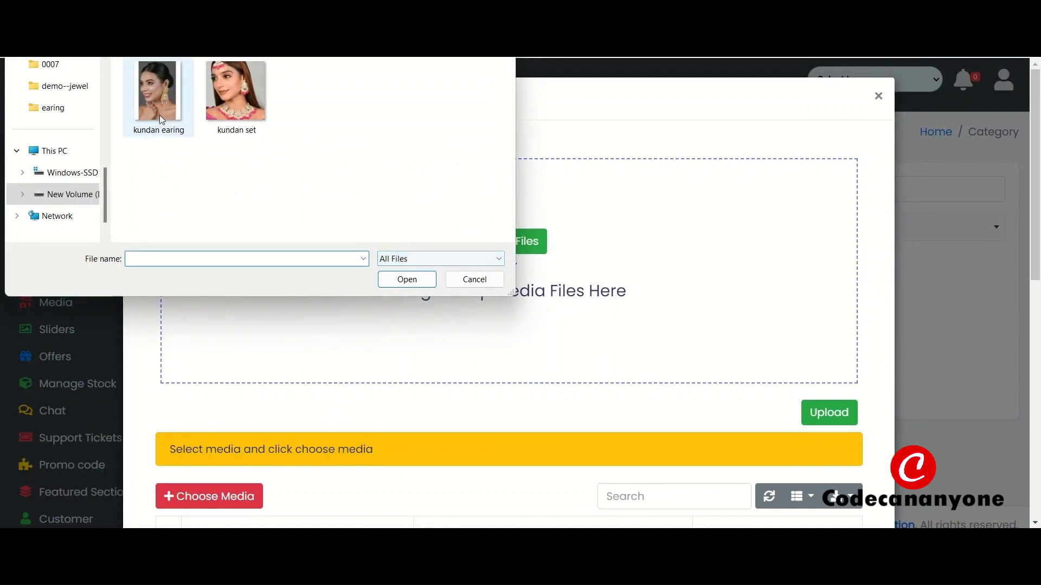
double_click(152, 102)
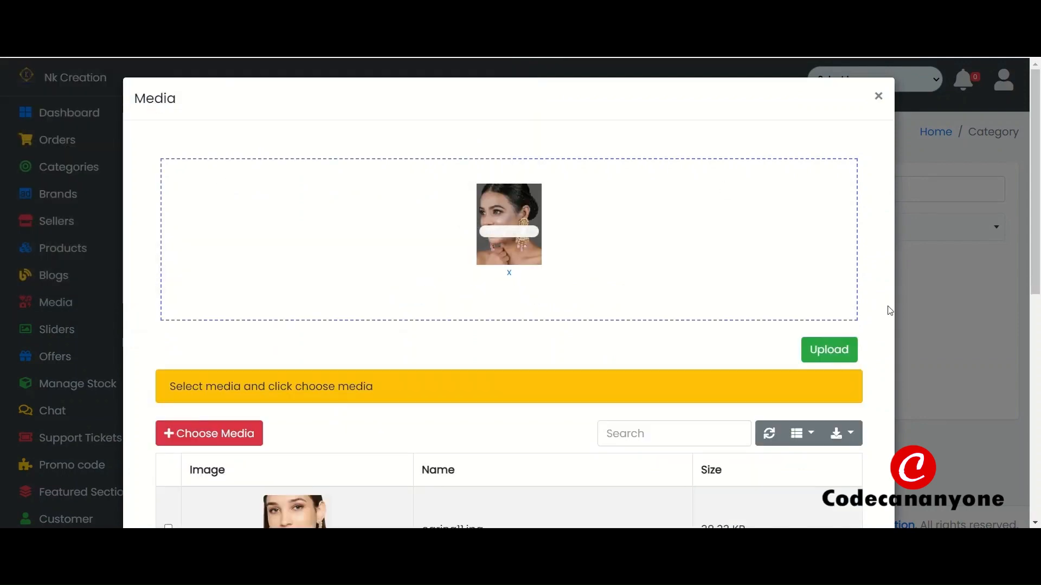
left_click(846, 351)
Choose kundan_earing.jpg from the media library as the main image and add the Kundan Earings category.
scroll(179, 412, "down", 5)
scroll(191, 429, "down", 3)
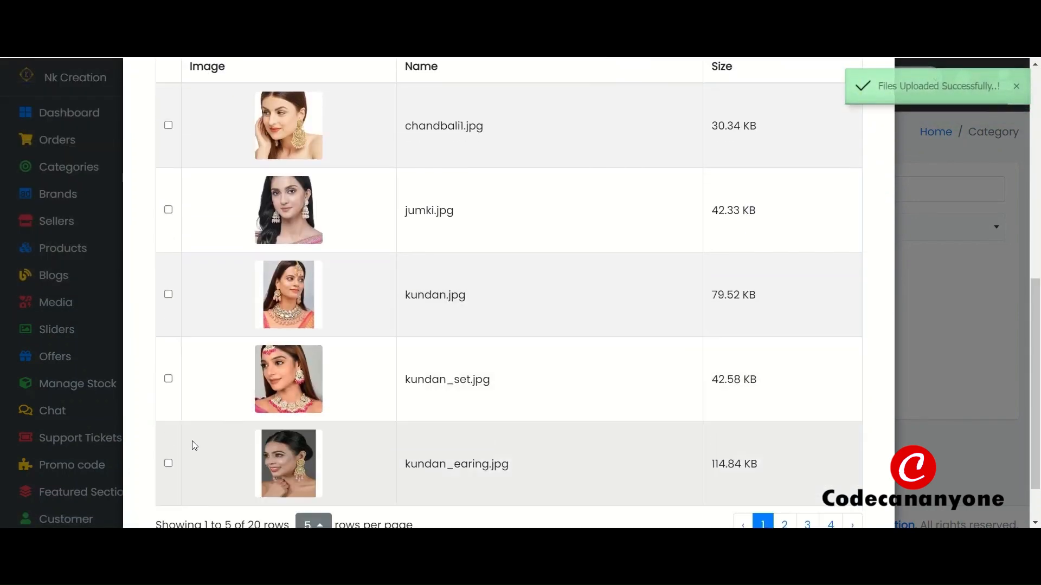
left_click(174, 403)
scroll(181, 390, "up", 5)
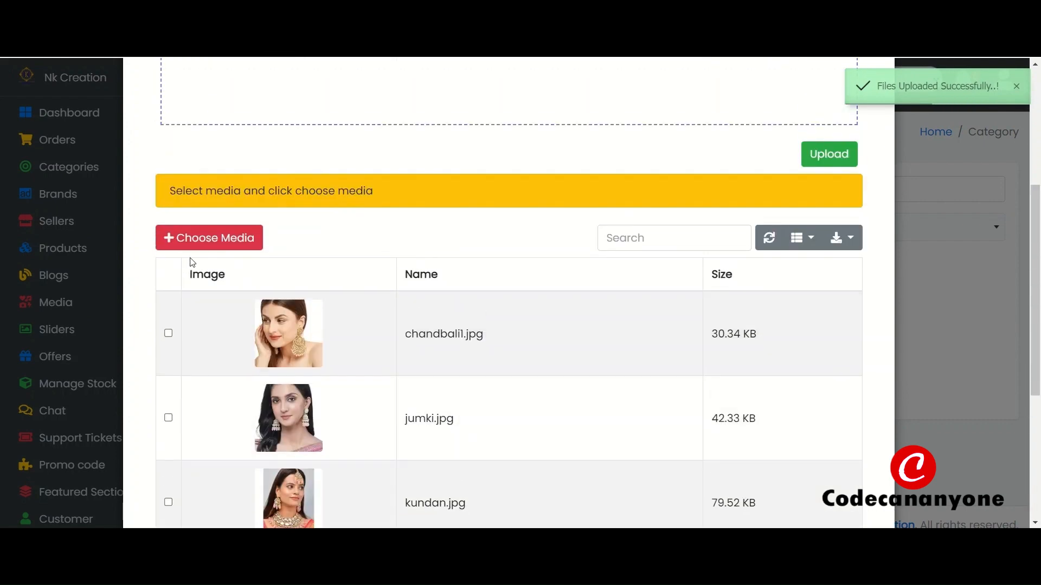
left_click(210, 237)
scroll(324, 373, "down", 3)
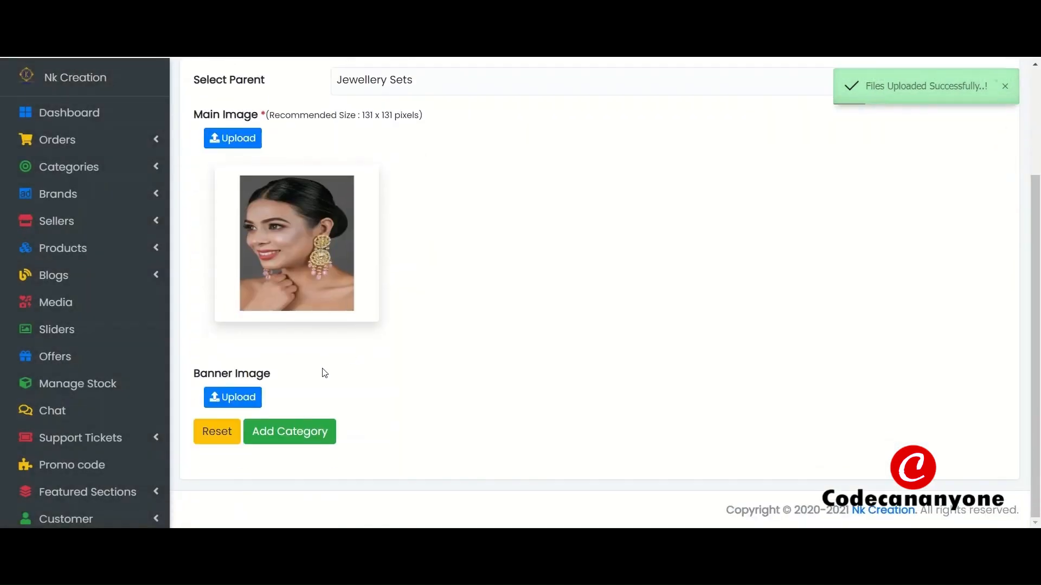
left_click(302, 432)
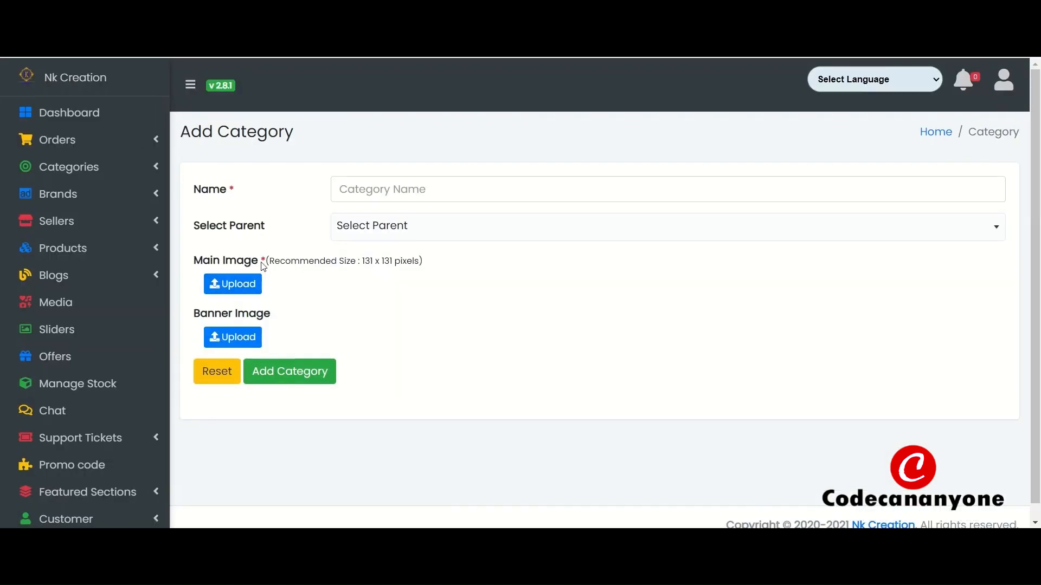
Open the category management list and examine the Jewellery Sets subcategories in the tree view.
left_click(113, 172)
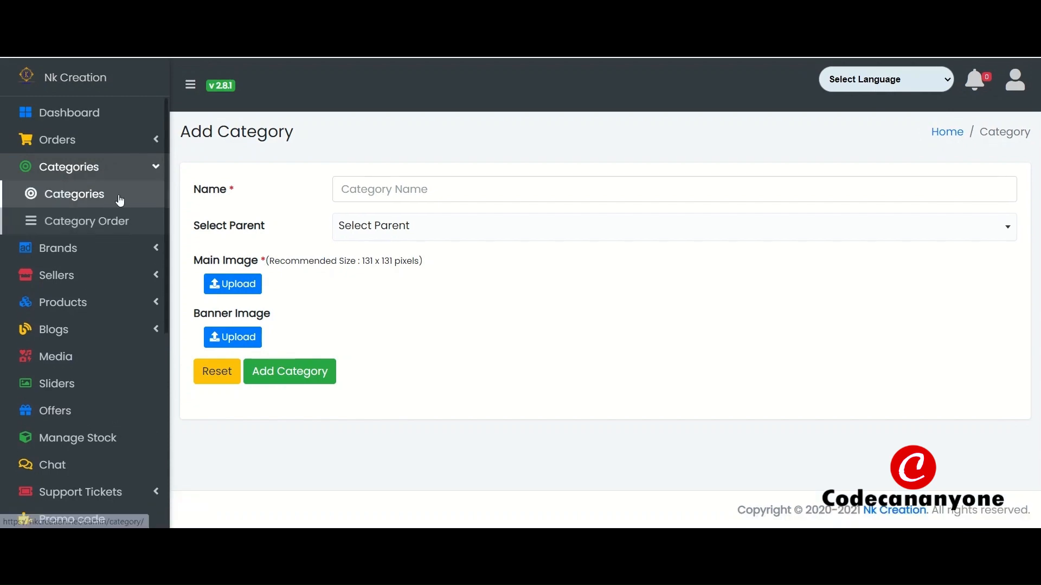
left_click(116, 199)
scroll(480, 401, "down", 7)
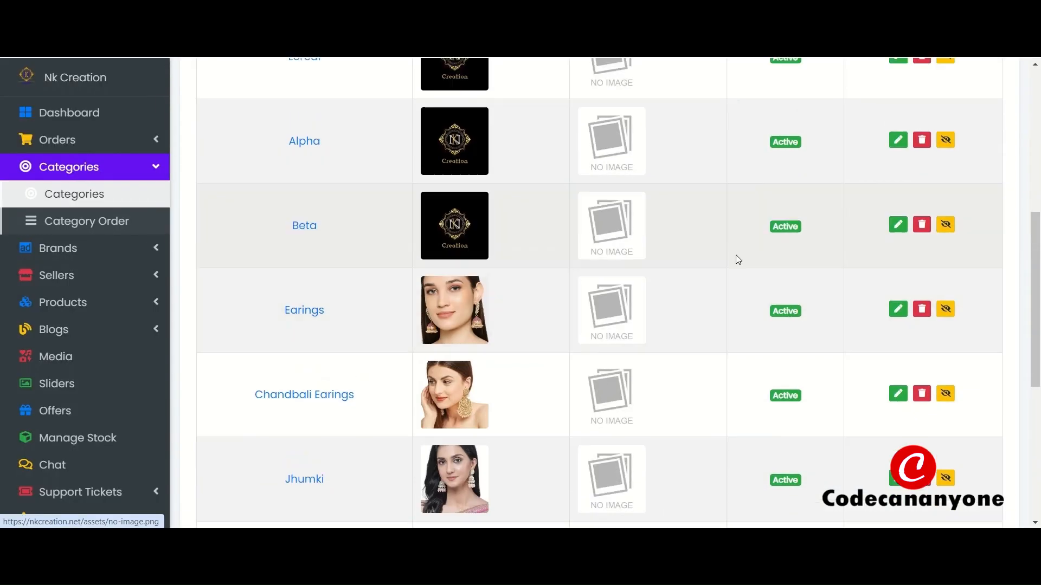
scroll(734, 258, "up", 7)
left_click(953, 197)
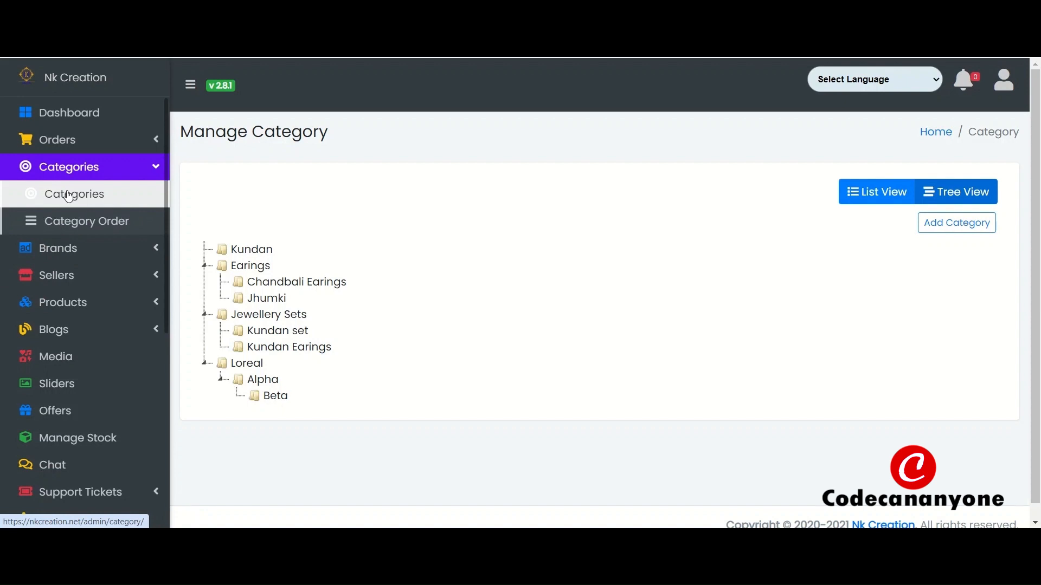
Return to the category list view and look through the categories with their images, banners and statuses.
left_click(69, 196)
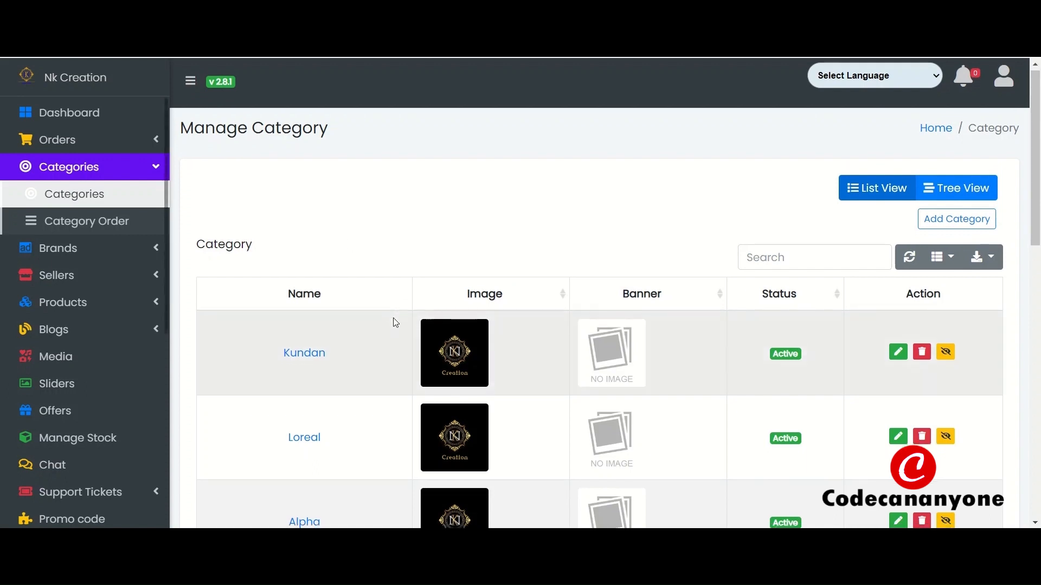
scroll(395, 320, "down", 3)
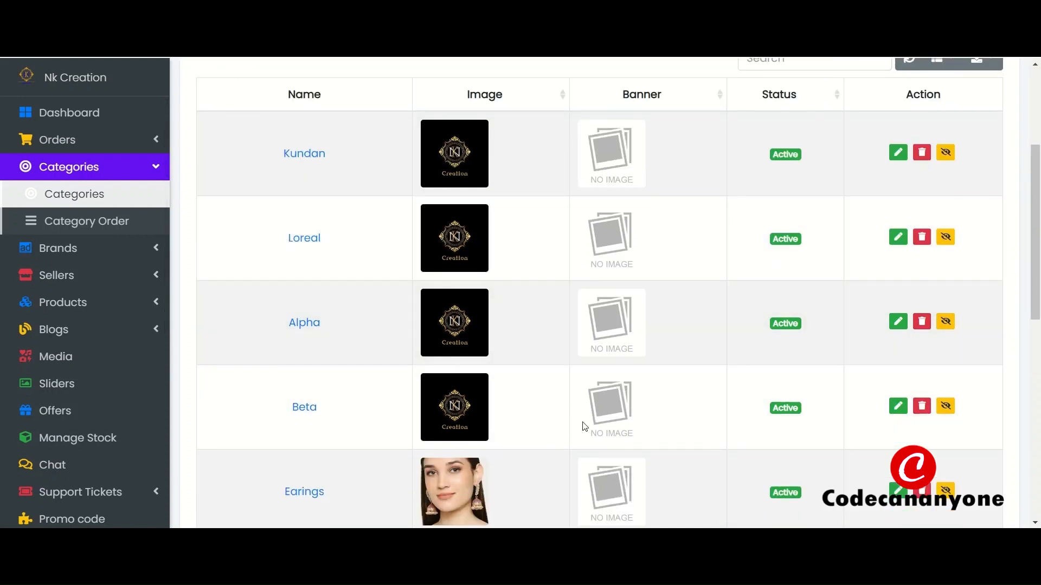